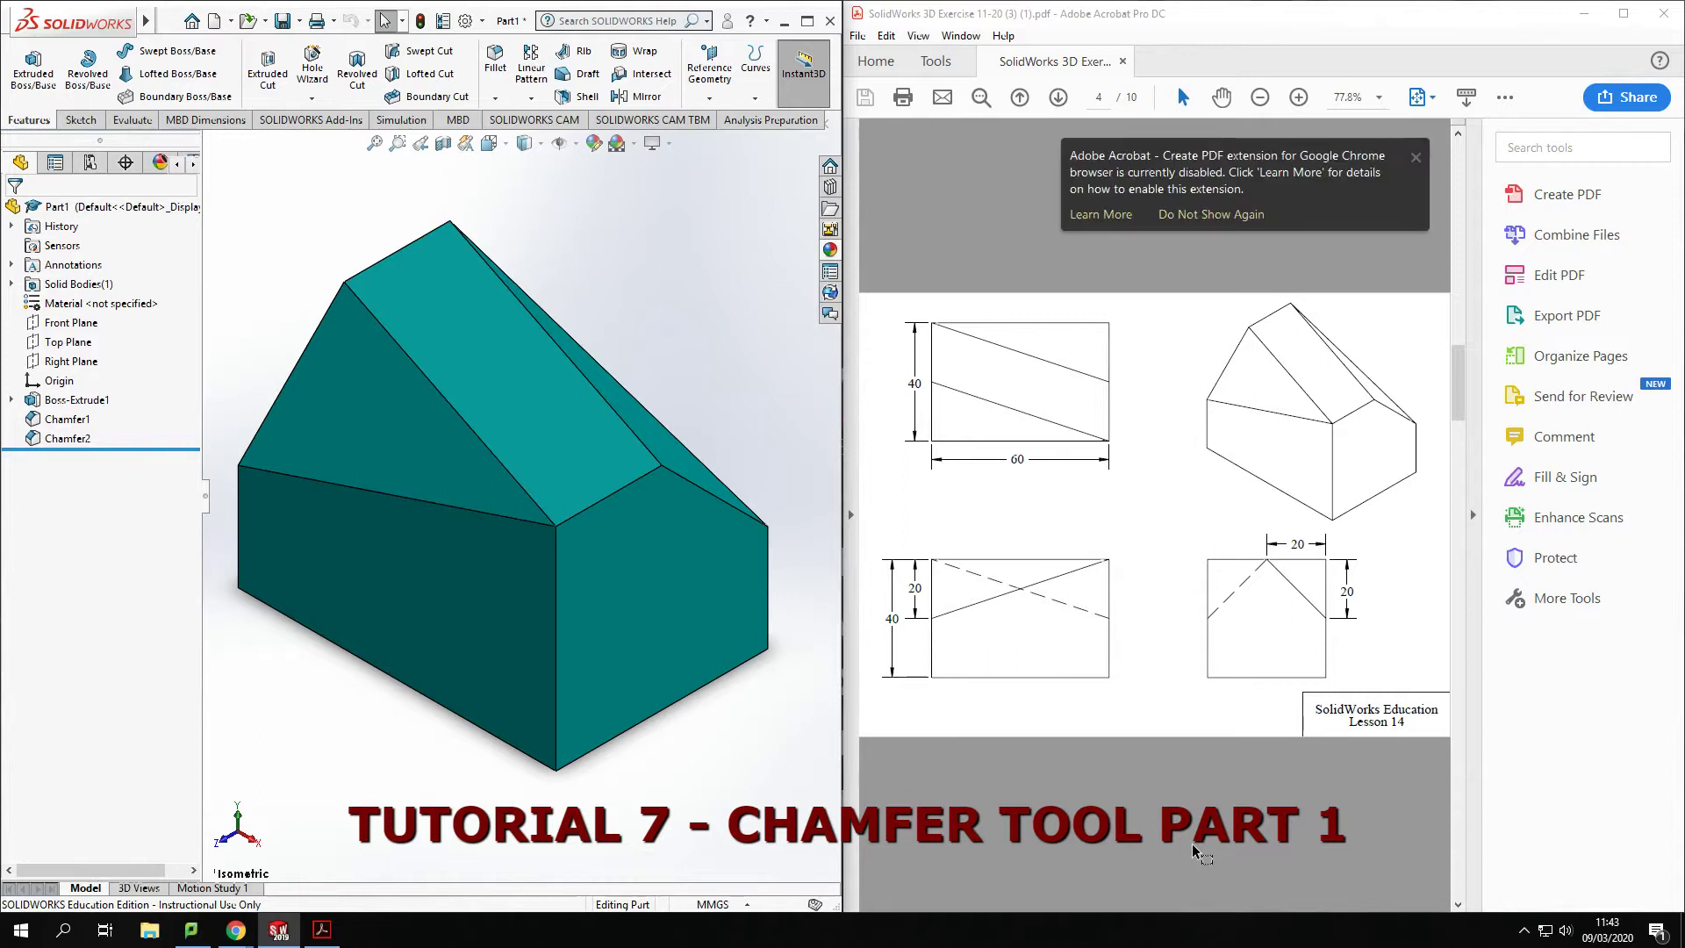
Dismiss the Acrobat extension notification so a new part can be started.
{"action": "left_click", "coordinate": [1416, 158]}
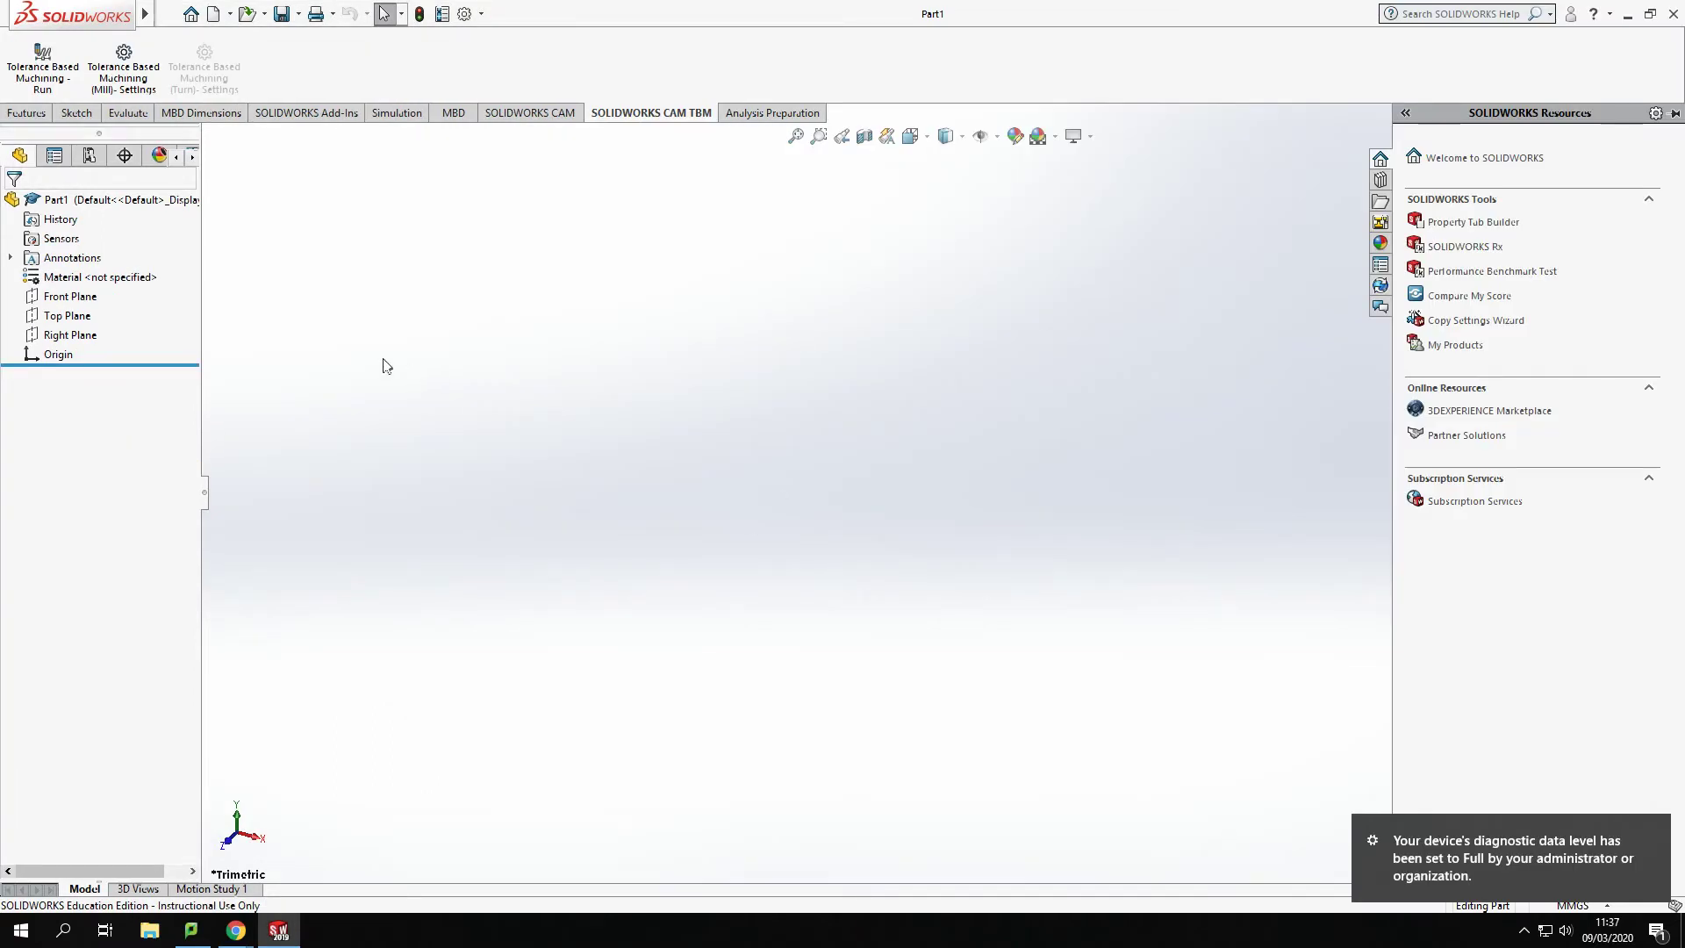
Start a sketch on the Right Plane and draw a center rectangle from the origin.
{"action": "left_click", "coordinate": [73, 341]}
{"action": "left_click", "coordinate": [77, 112]}
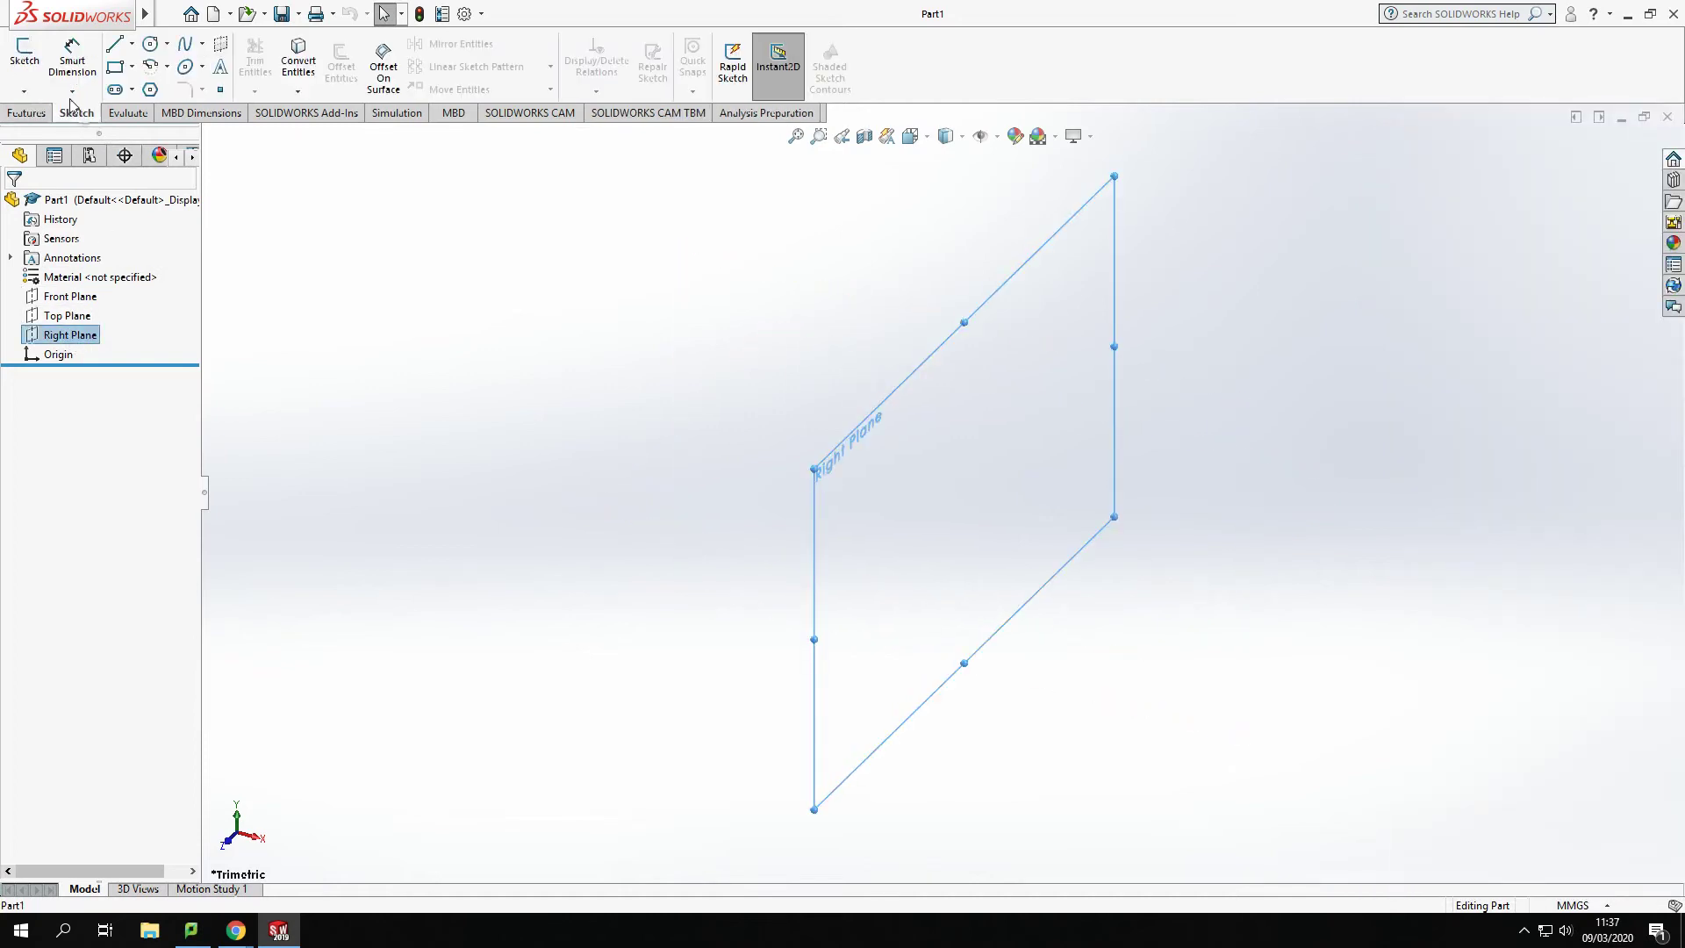
{"action": "left_click", "coordinate": [25, 54]}
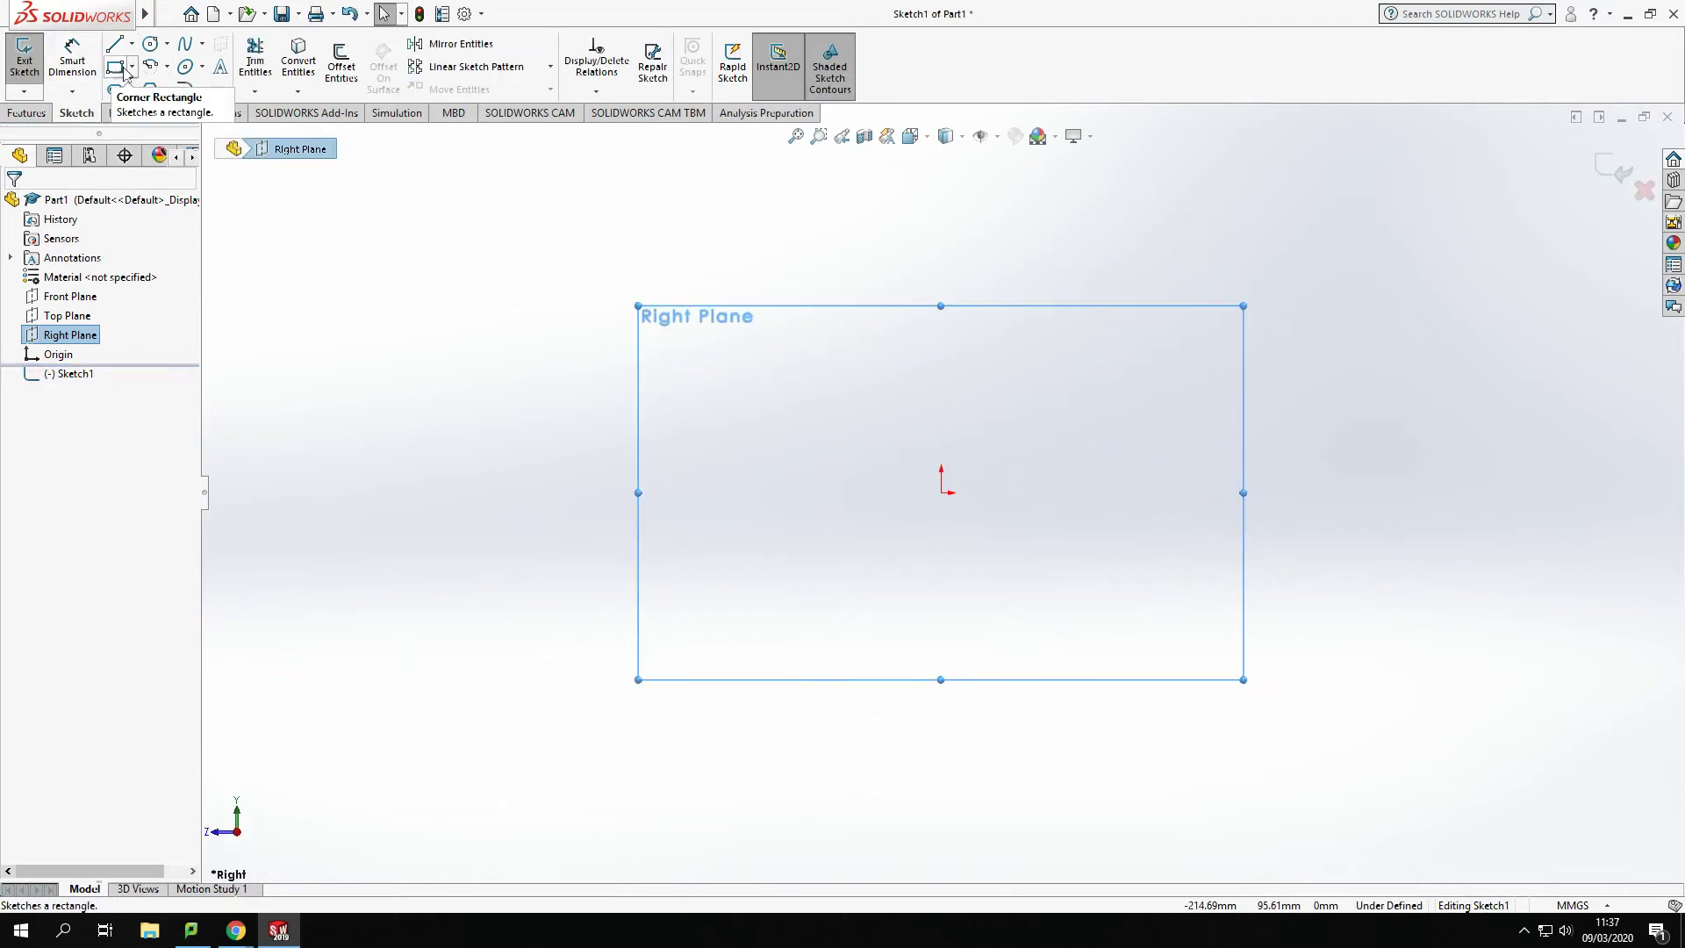
{"action": "left_click", "coordinate": [132, 68]}
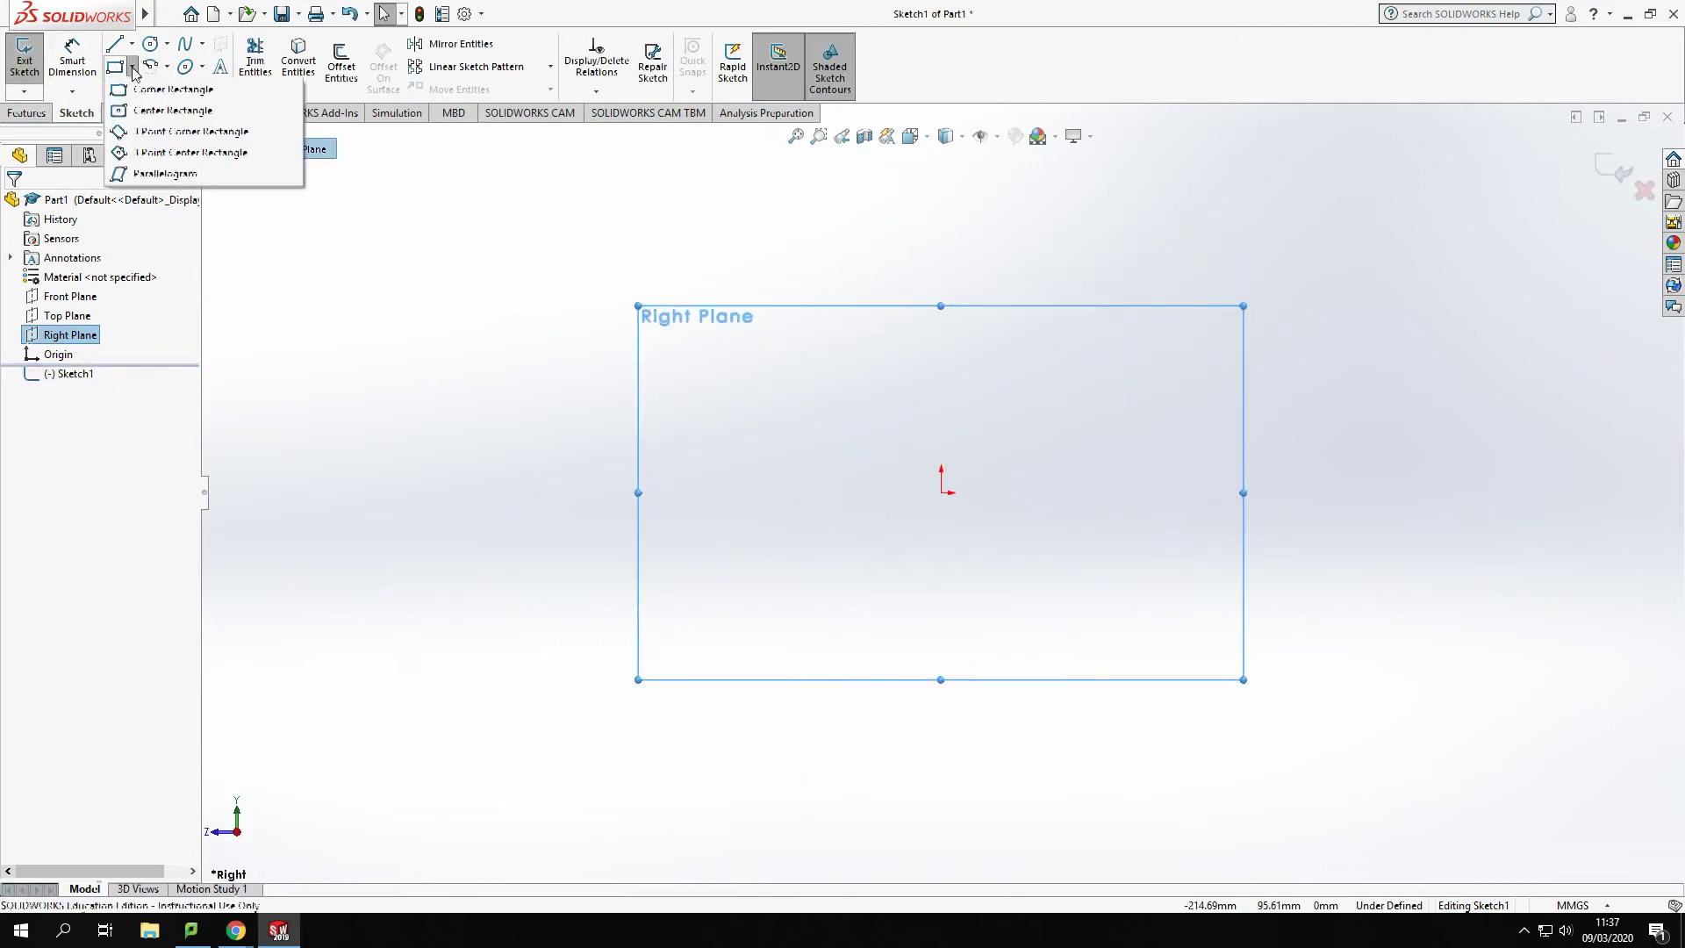
{"action": "left_click", "coordinate": [156, 112]}
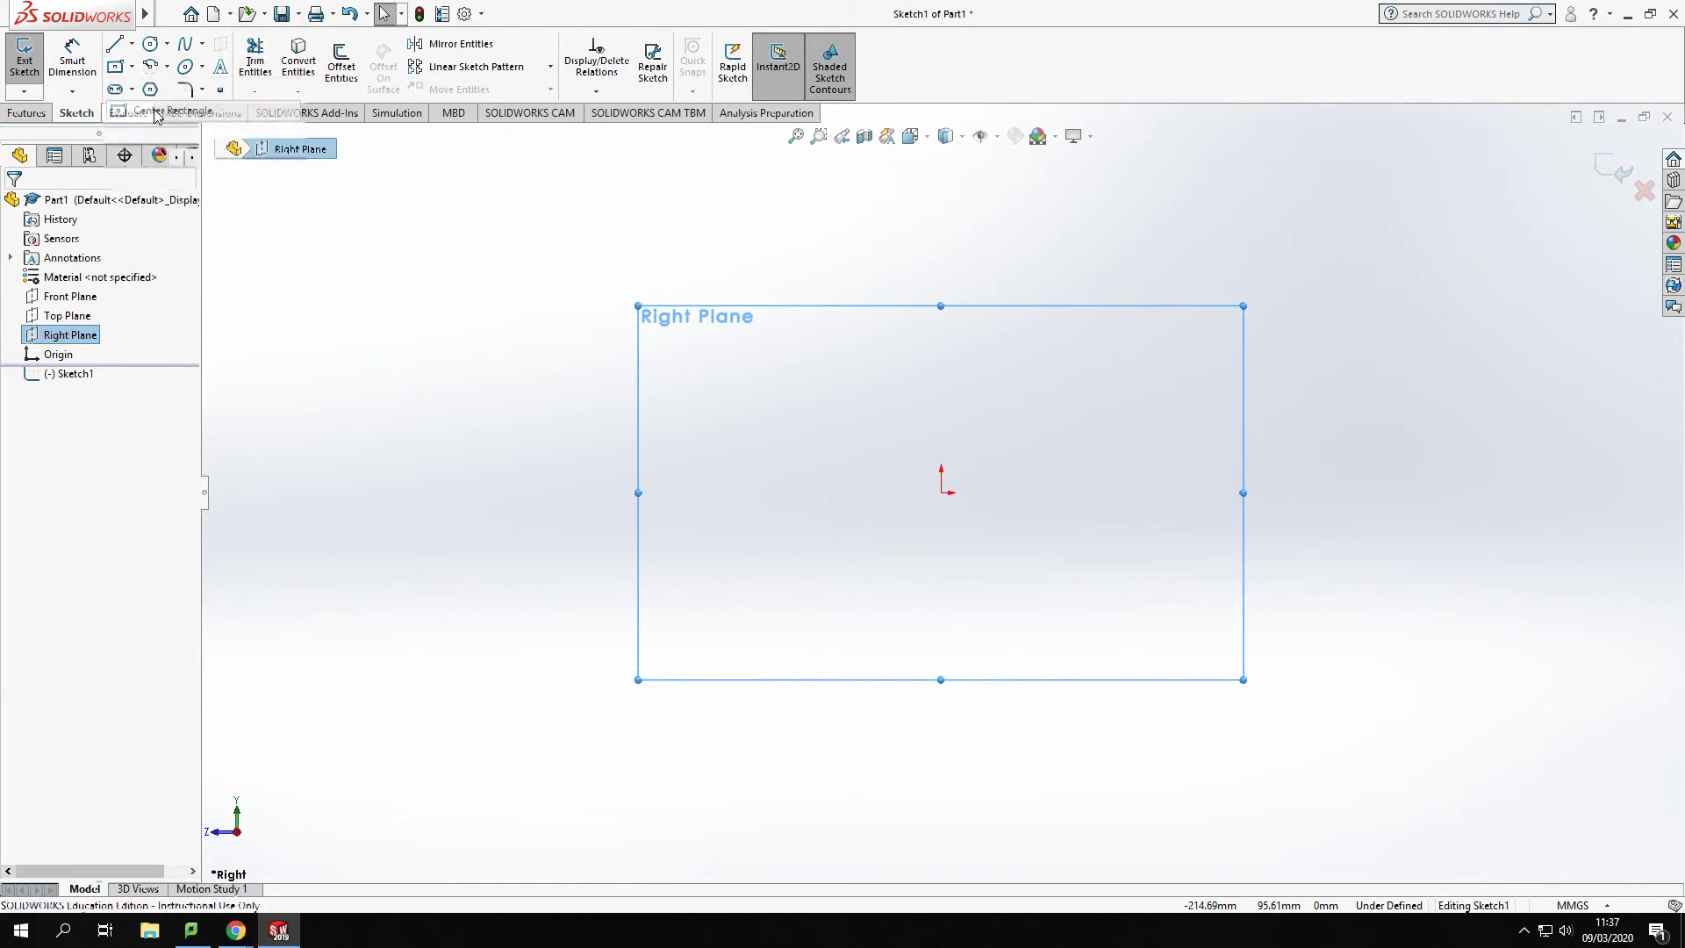
{"action": "left_click", "coordinate": [941, 493]}
{"action": "left_click", "coordinate": [1081, 392]}
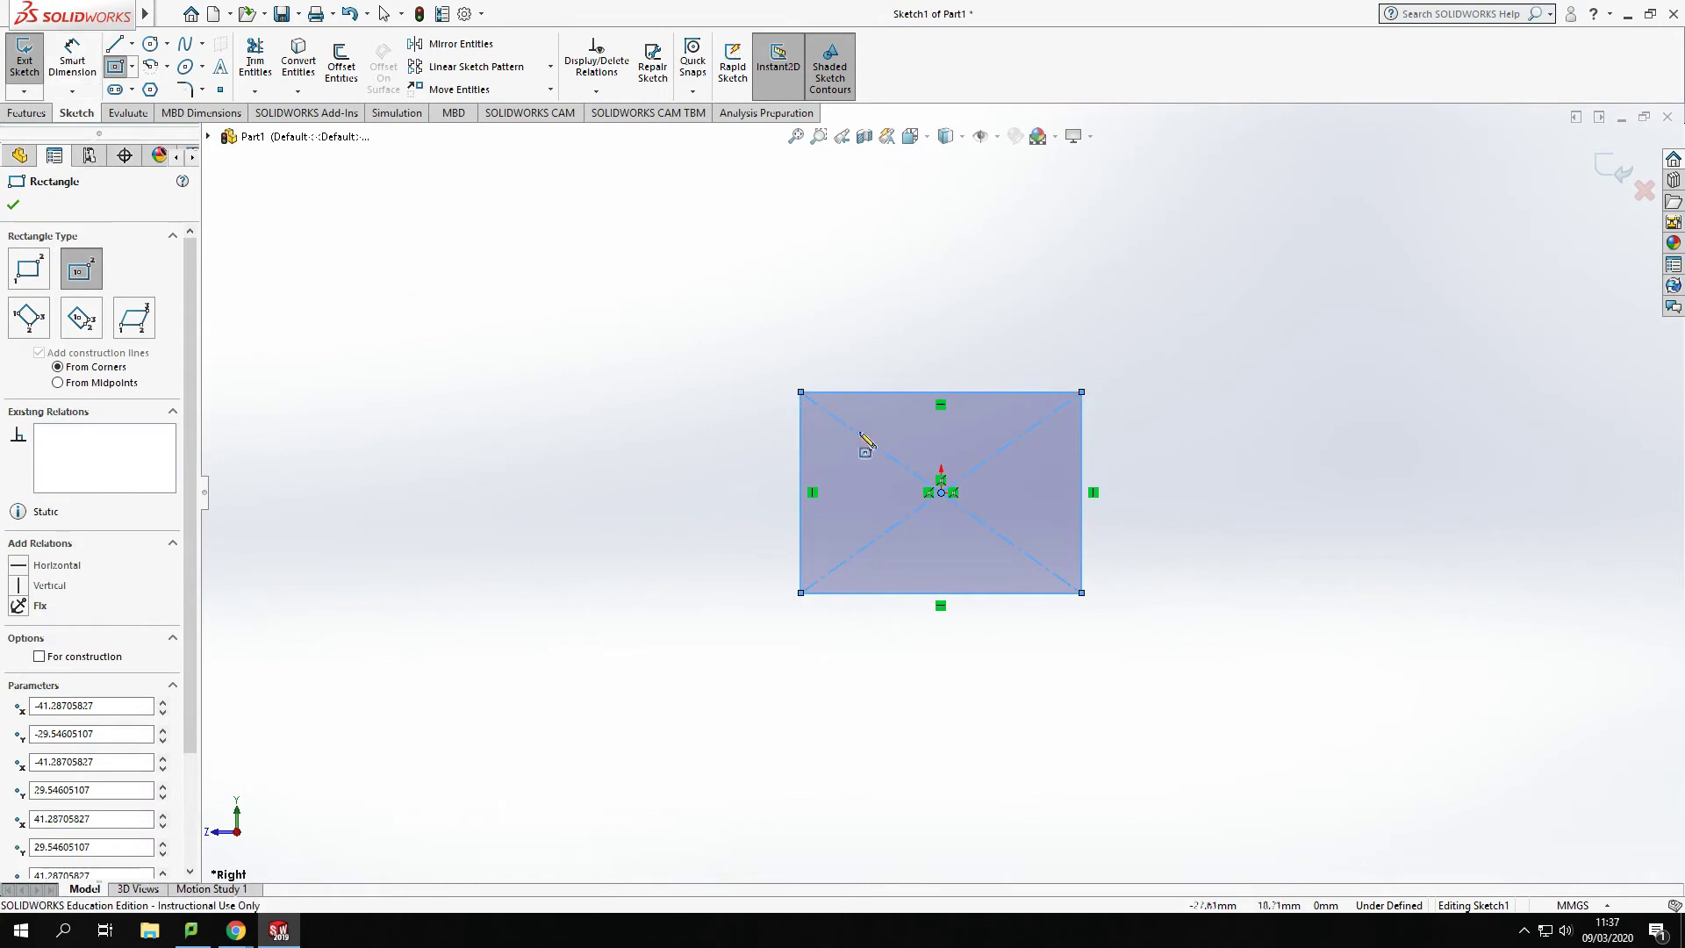
Dimension the rectangle's height and width to 40 mm each, making a square.
{"action": "left_click", "coordinate": [73, 61]}
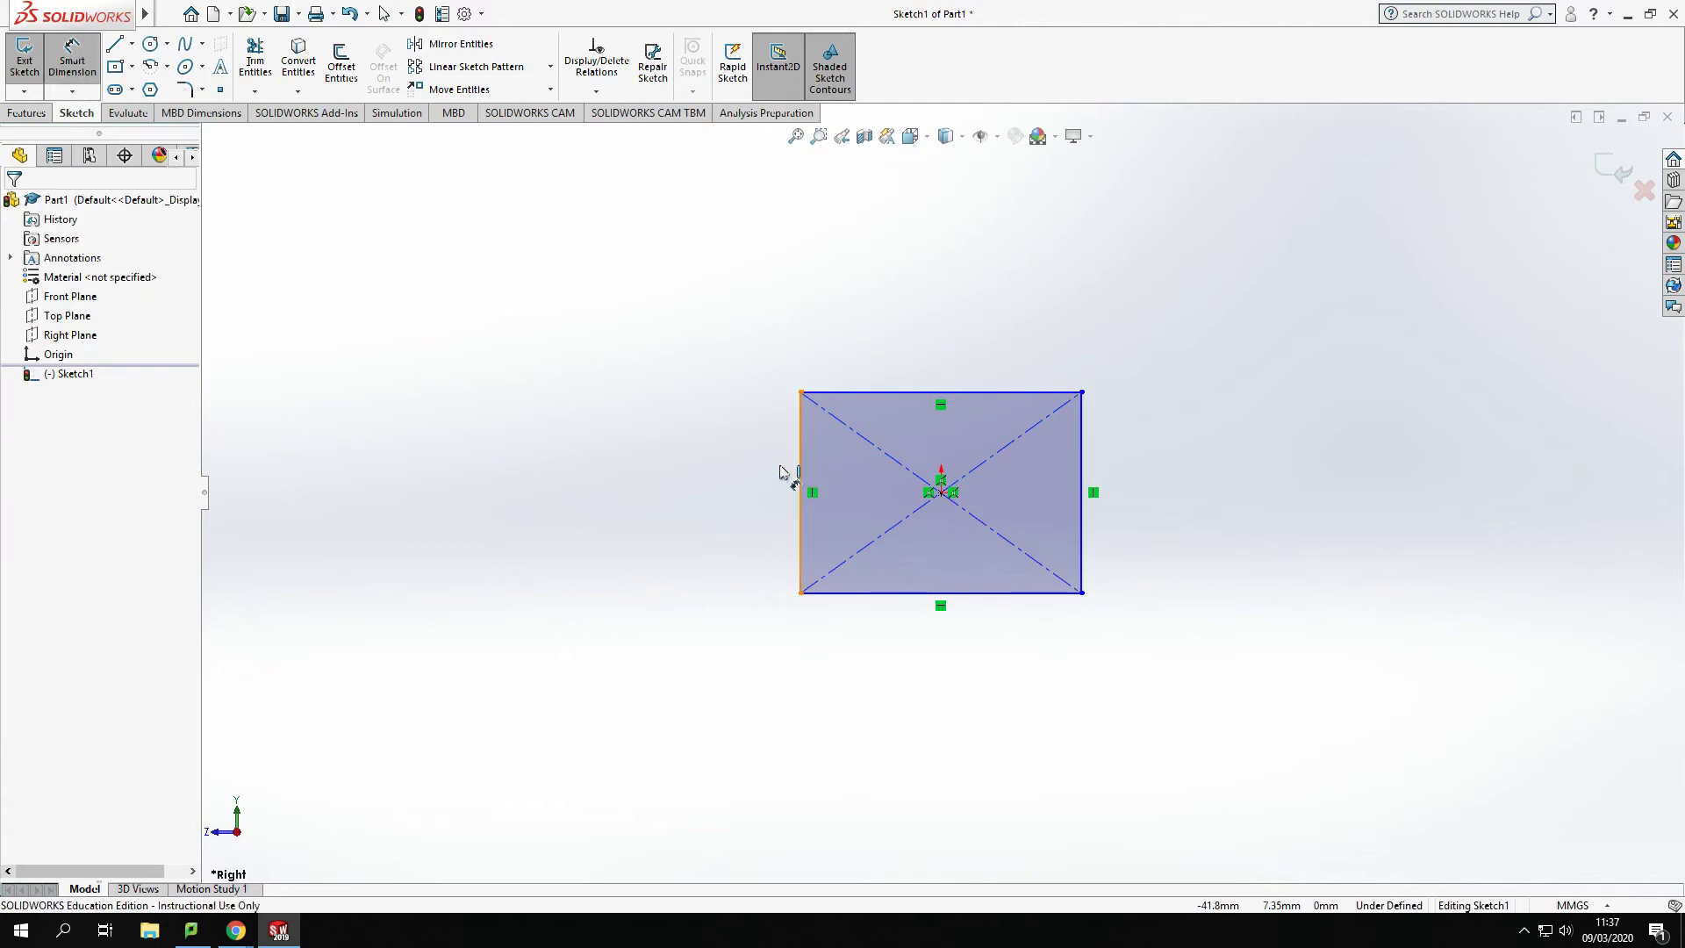
{"action": "left_click", "coordinate": [799, 474]}
{"action": "left_click", "coordinate": [693, 471]}
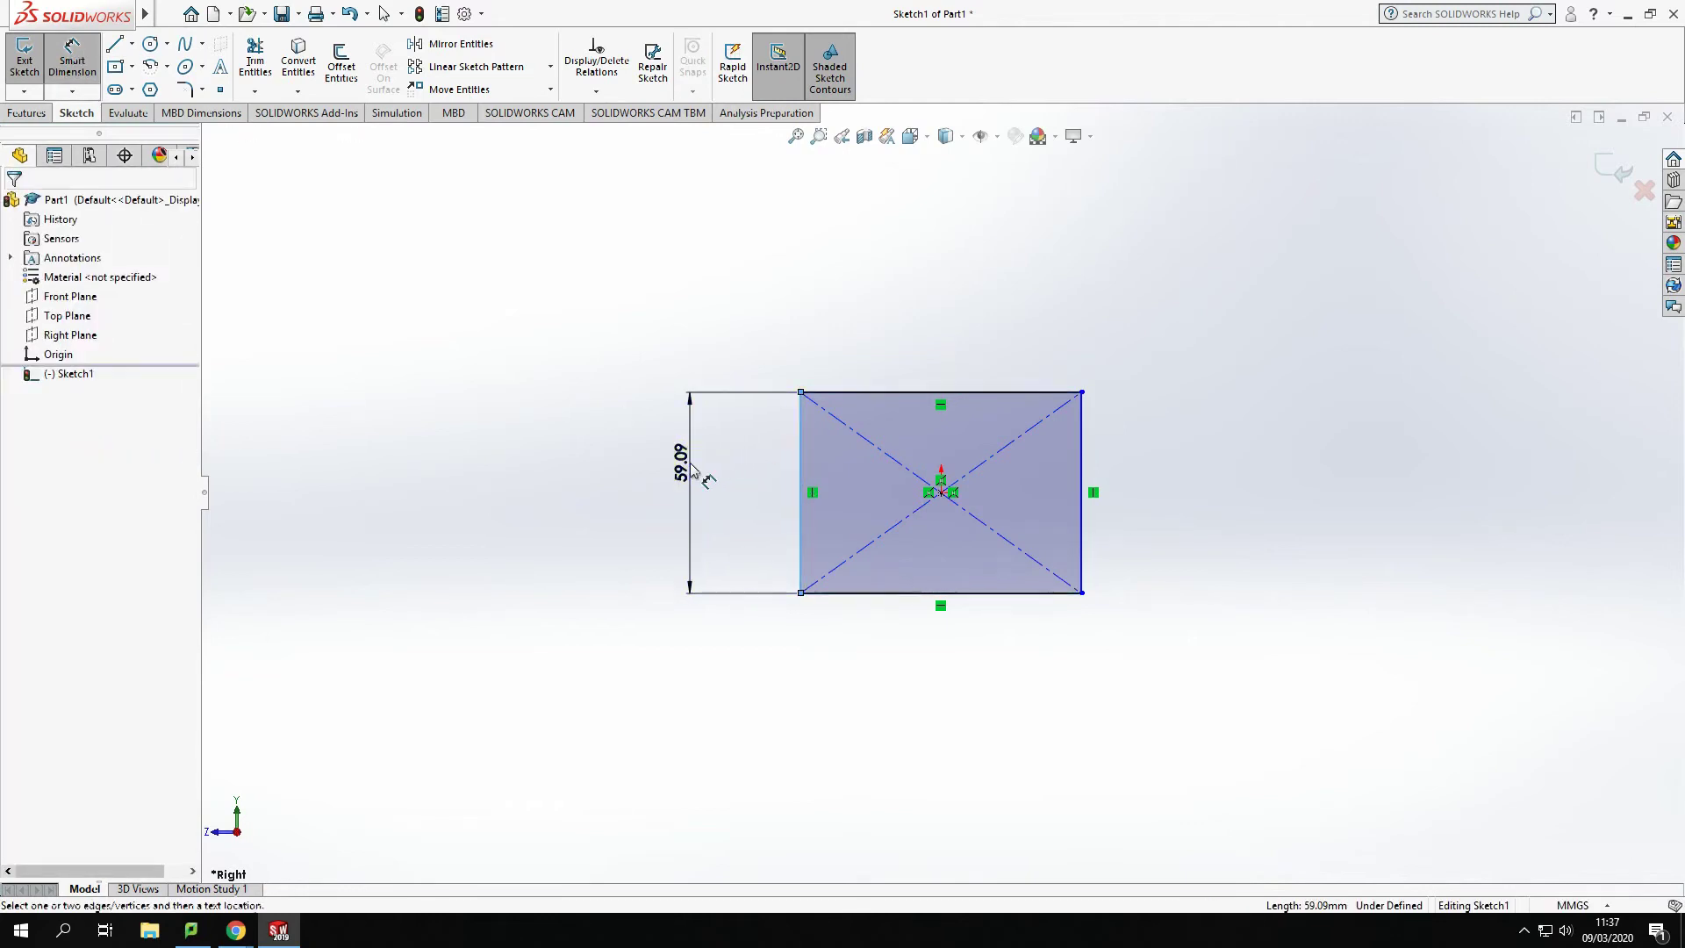
{"action": "type", "text": "40"}
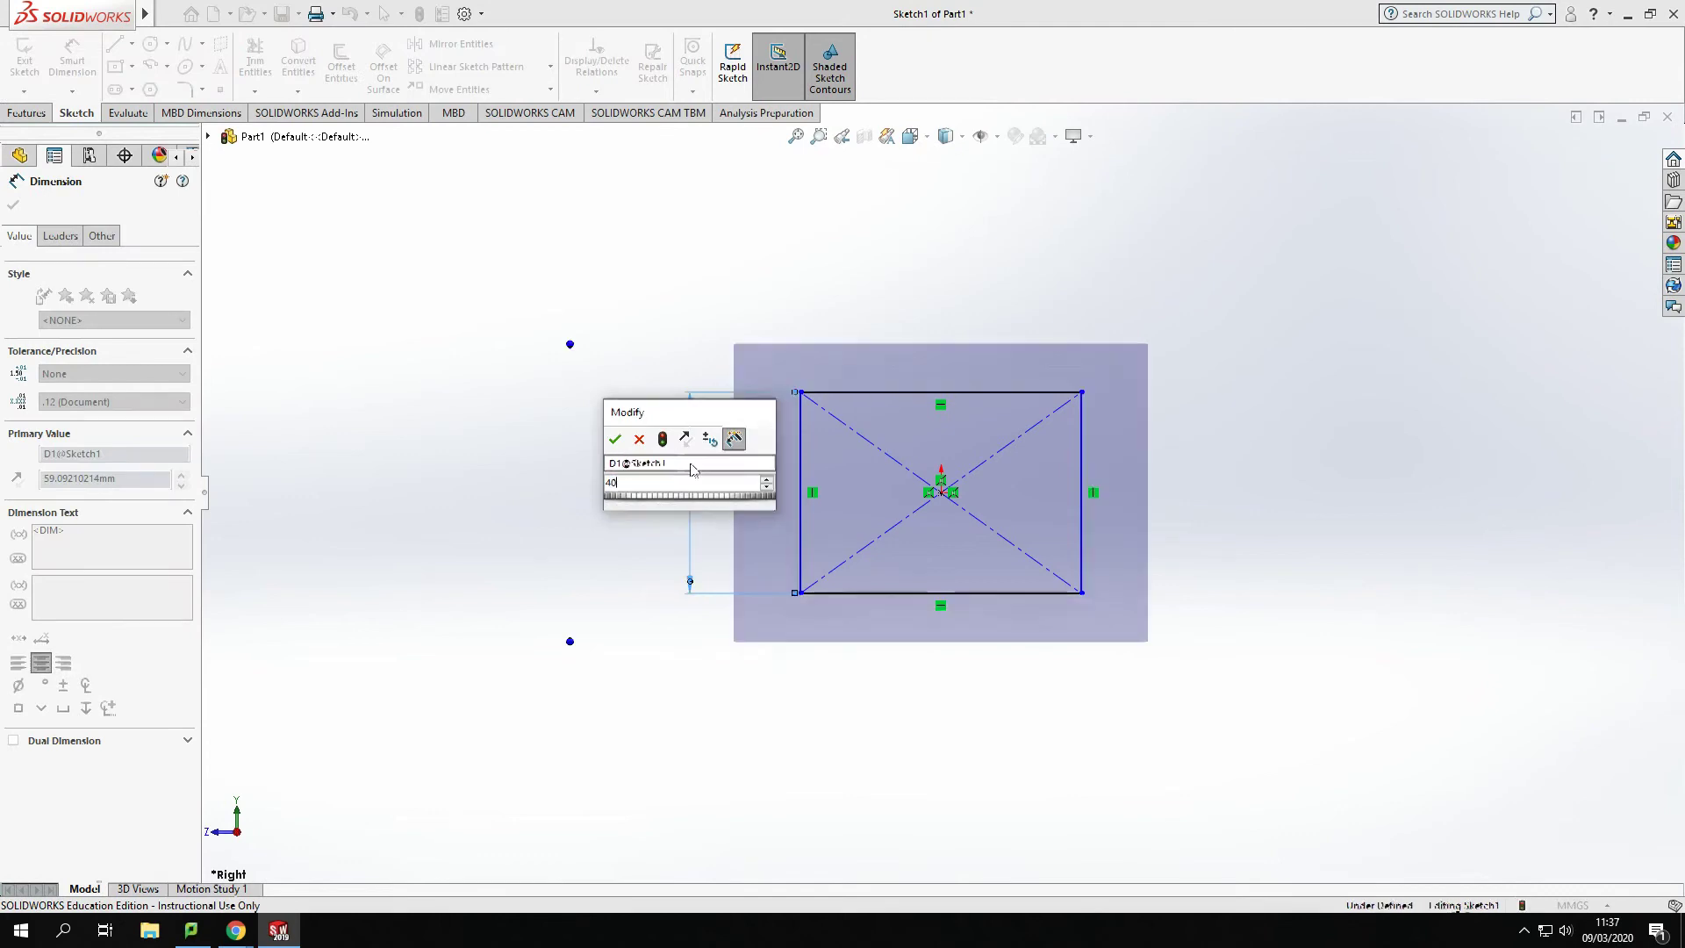
{"action": "key", "text": "Return"}
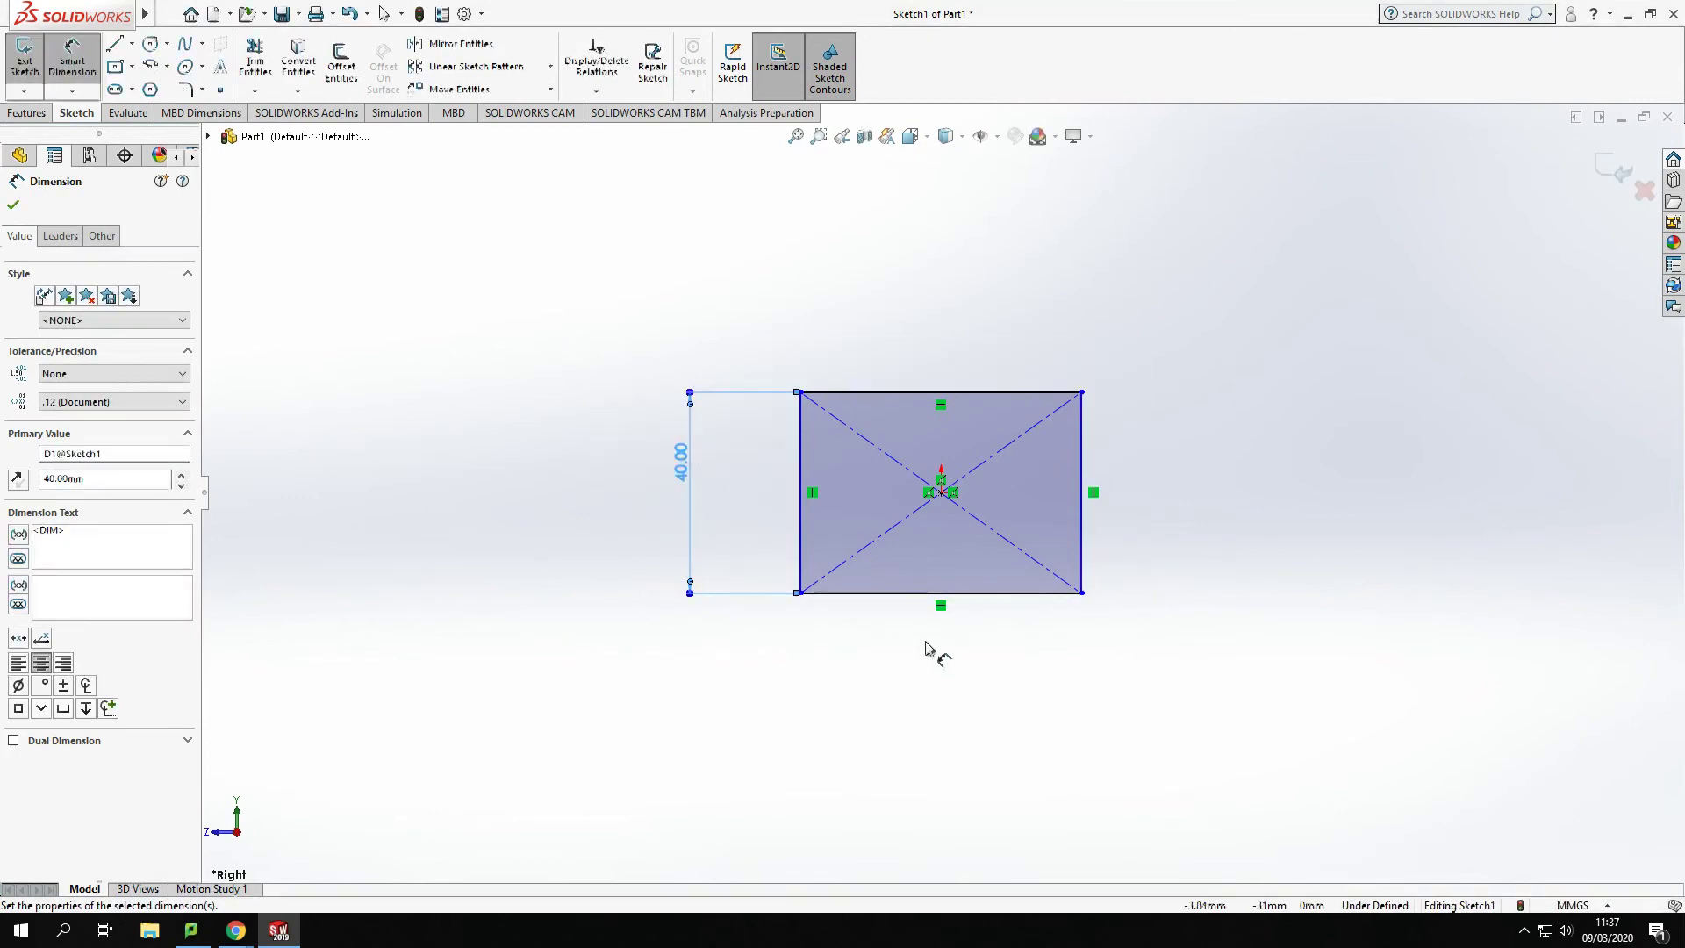
{"action": "left_click", "coordinate": [920, 595]}
{"action": "left_click", "coordinate": [913, 656]}
{"action": "type", "text": "40"}
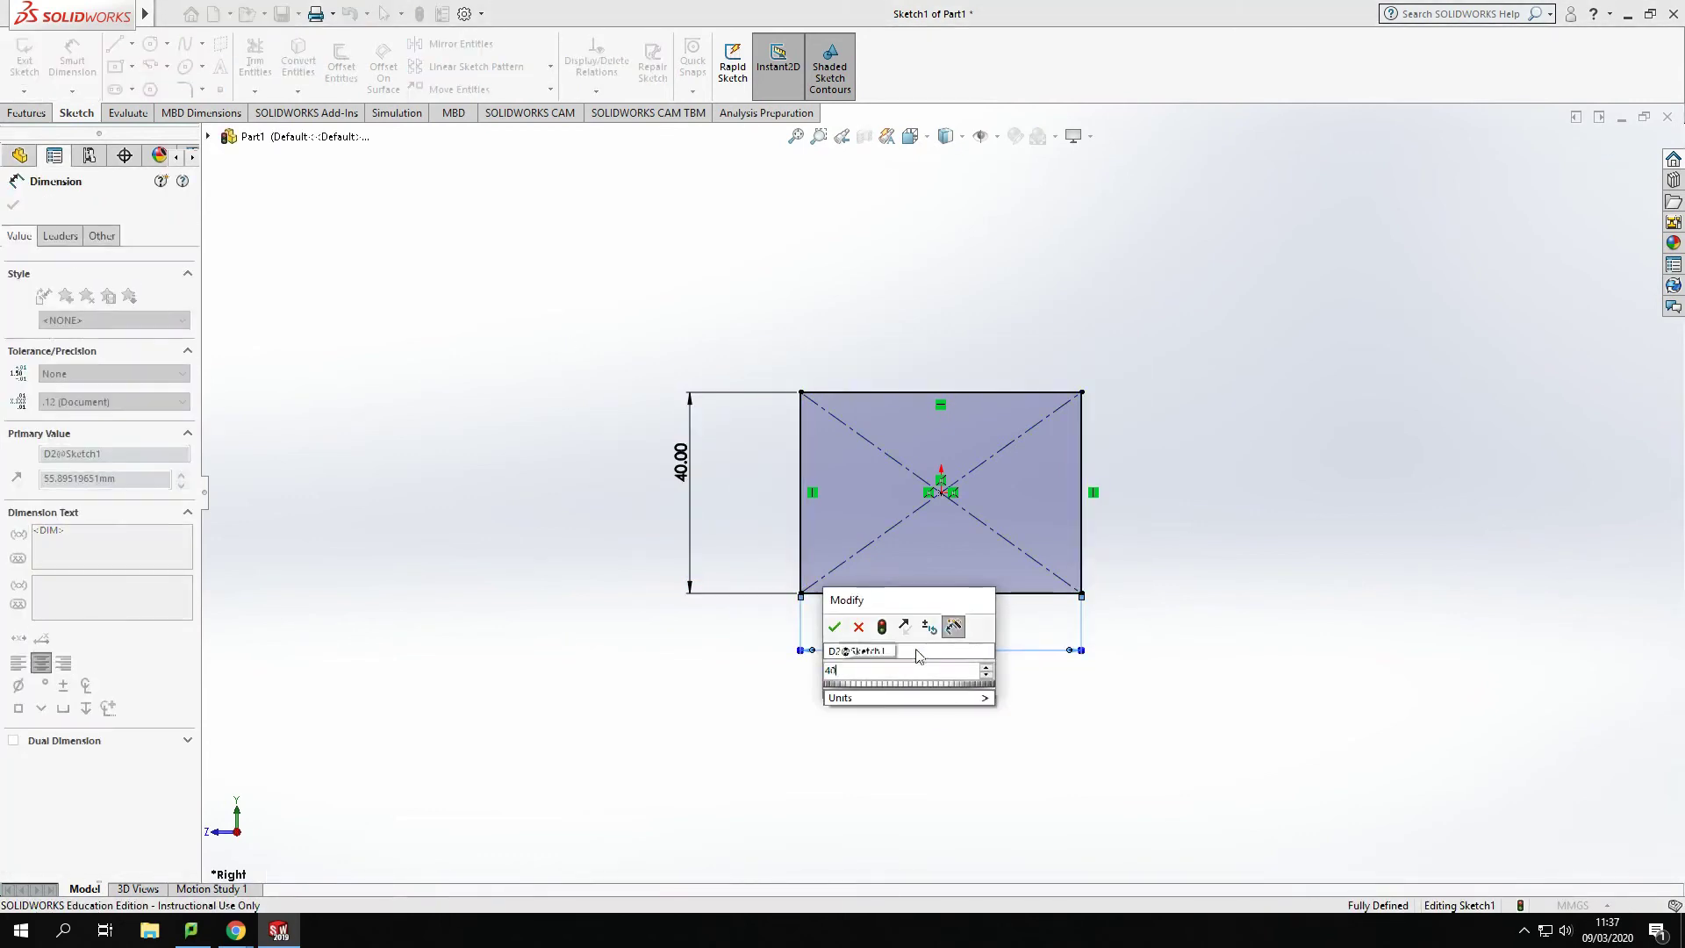
{"action": "key", "text": "Return"}
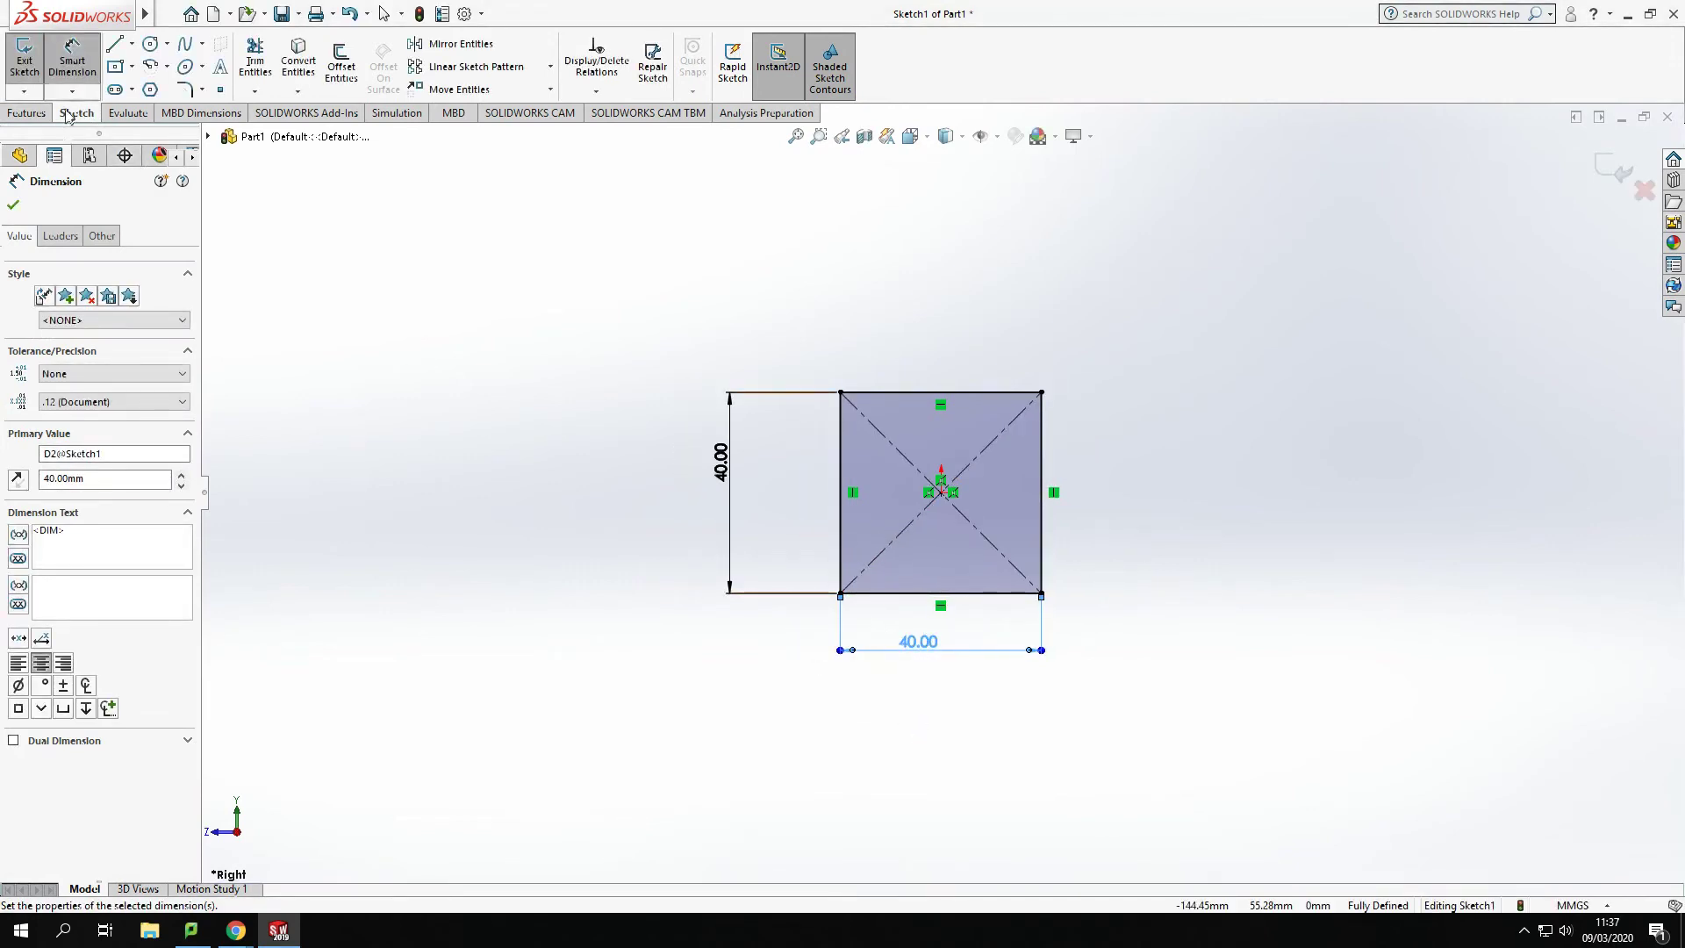
Extrude the square sketch 60 mm as Boss-Extrude1 to form the block.
{"action": "left_click", "coordinate": [26, 112]}
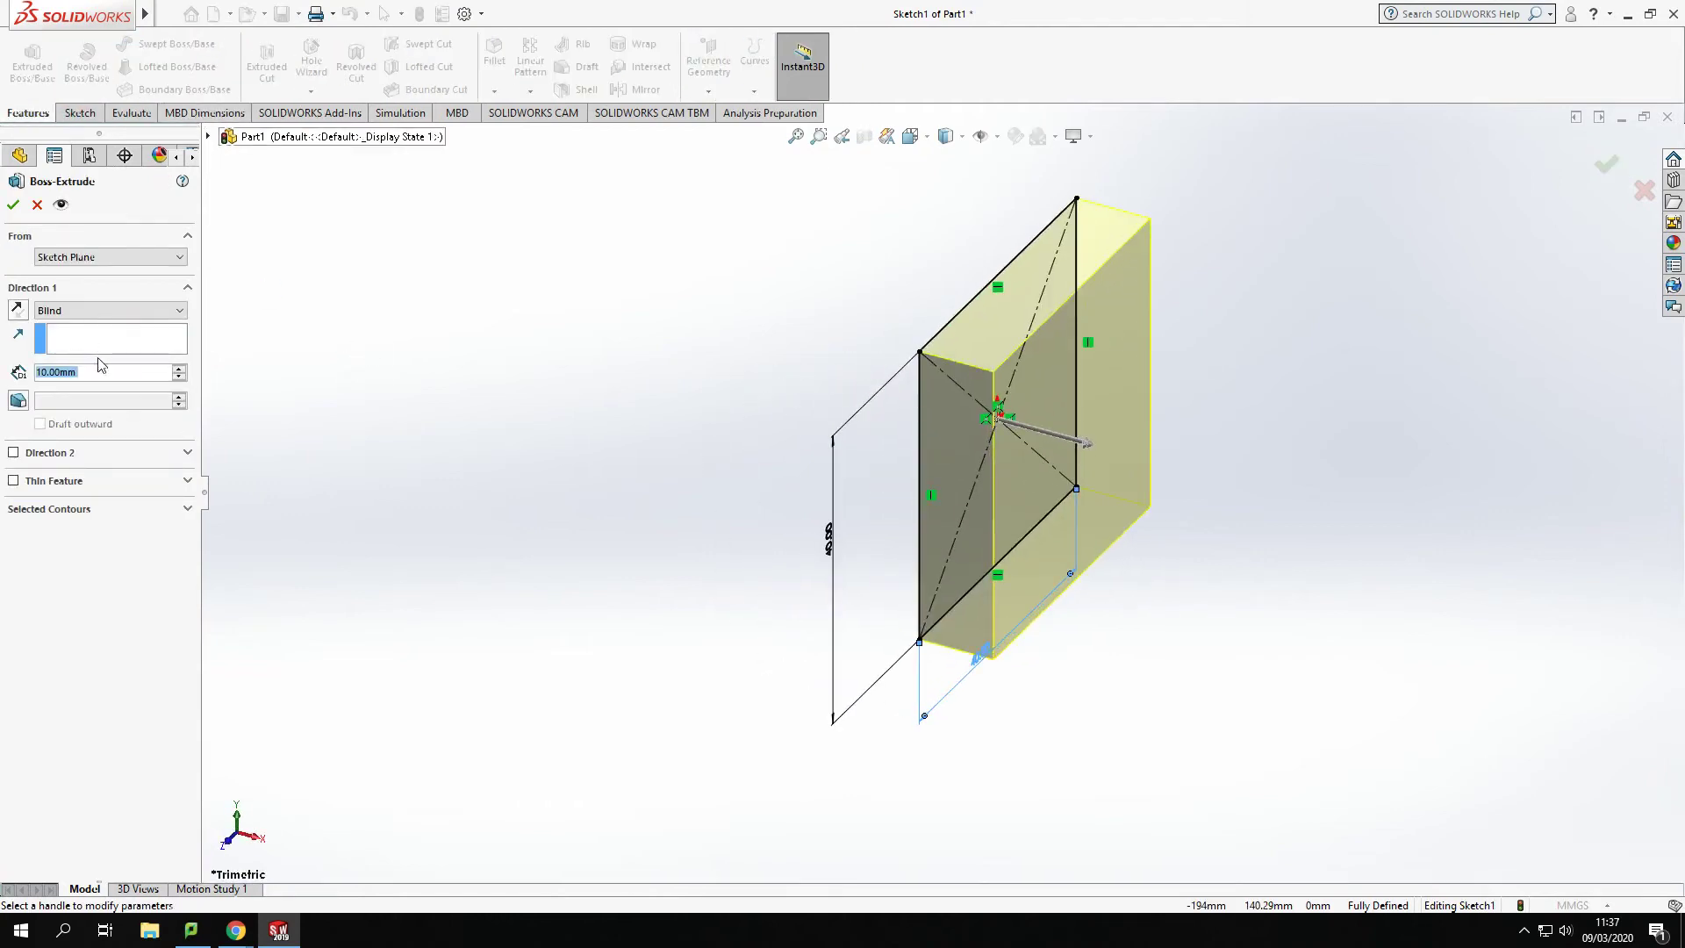
{"action": "type", "text": "60"}
{"action": "key", "text": "Return"}
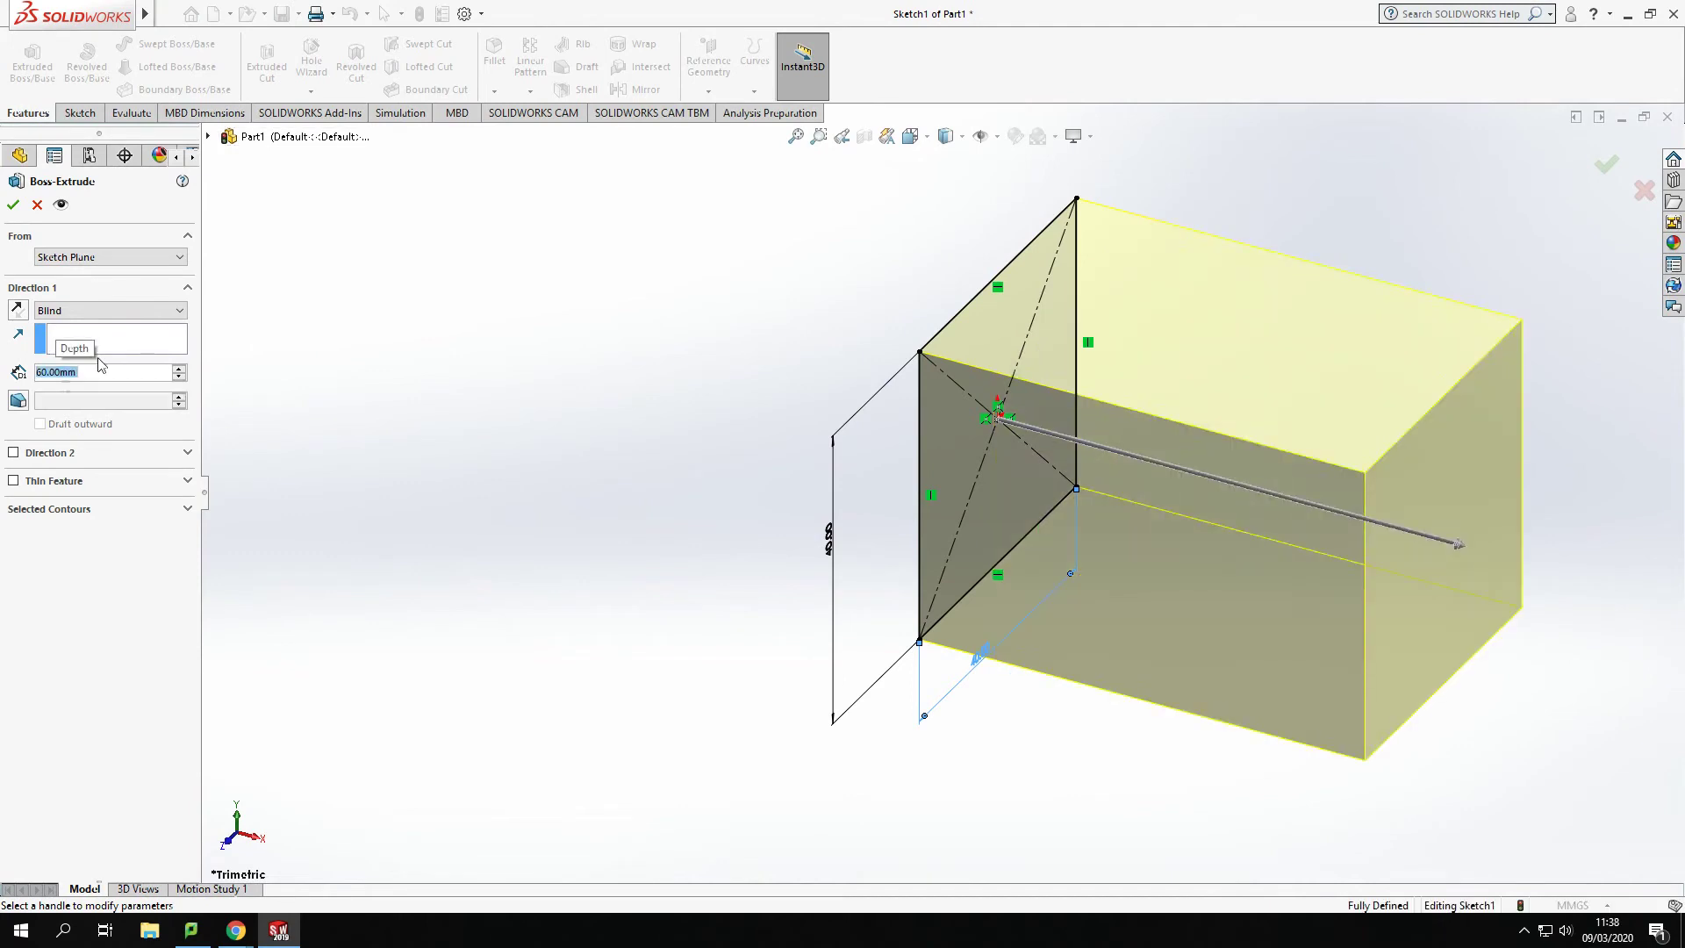
{"action": "left_click", "coordinate": [12, 205]}
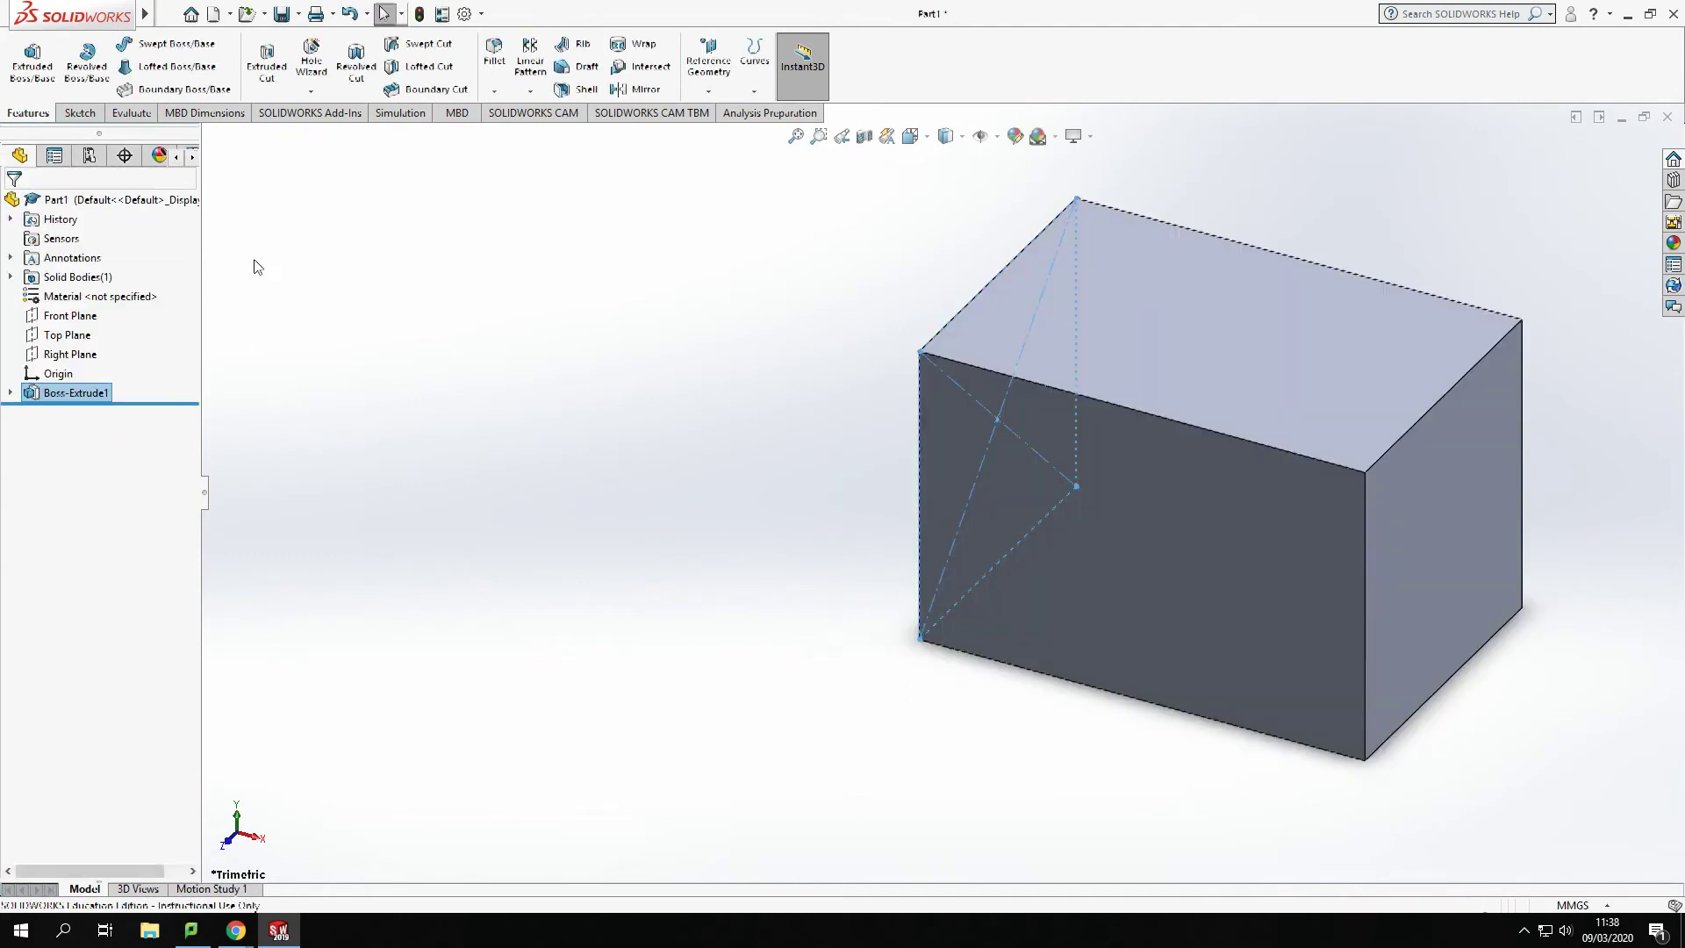
{"action": "key", "text": "Escape"}
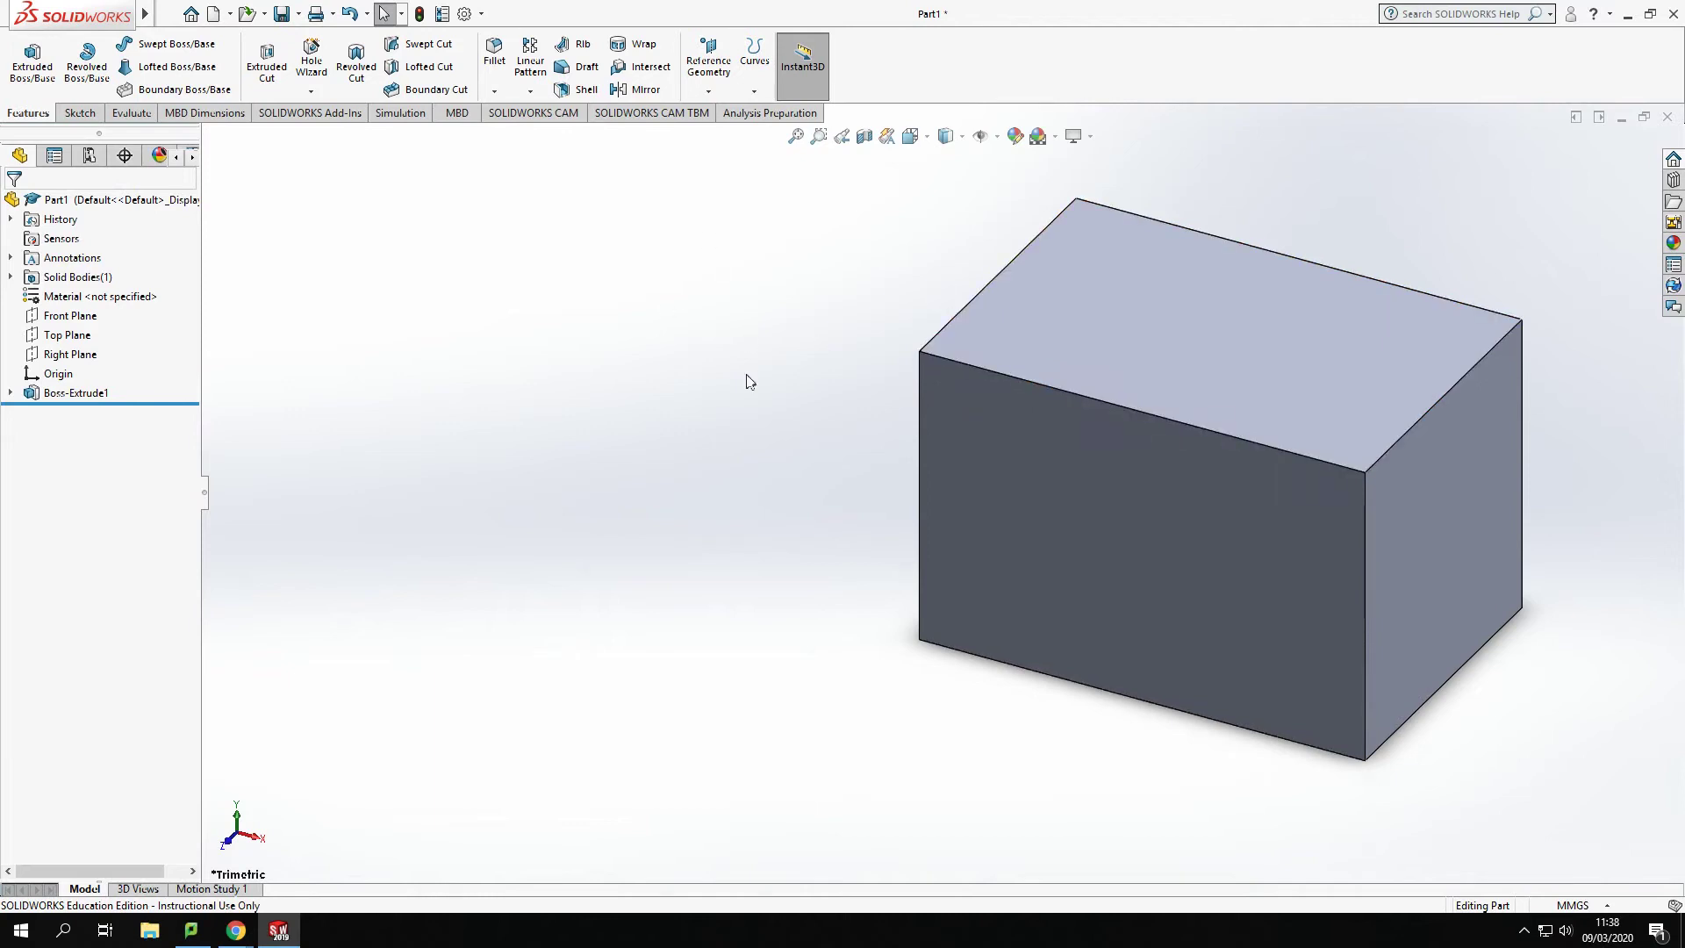
Start a Vertex-type chamfer on the block's top front-left corner and move its distance callout aside.
{"action": "left_click", "coordinate": [494, 90]}
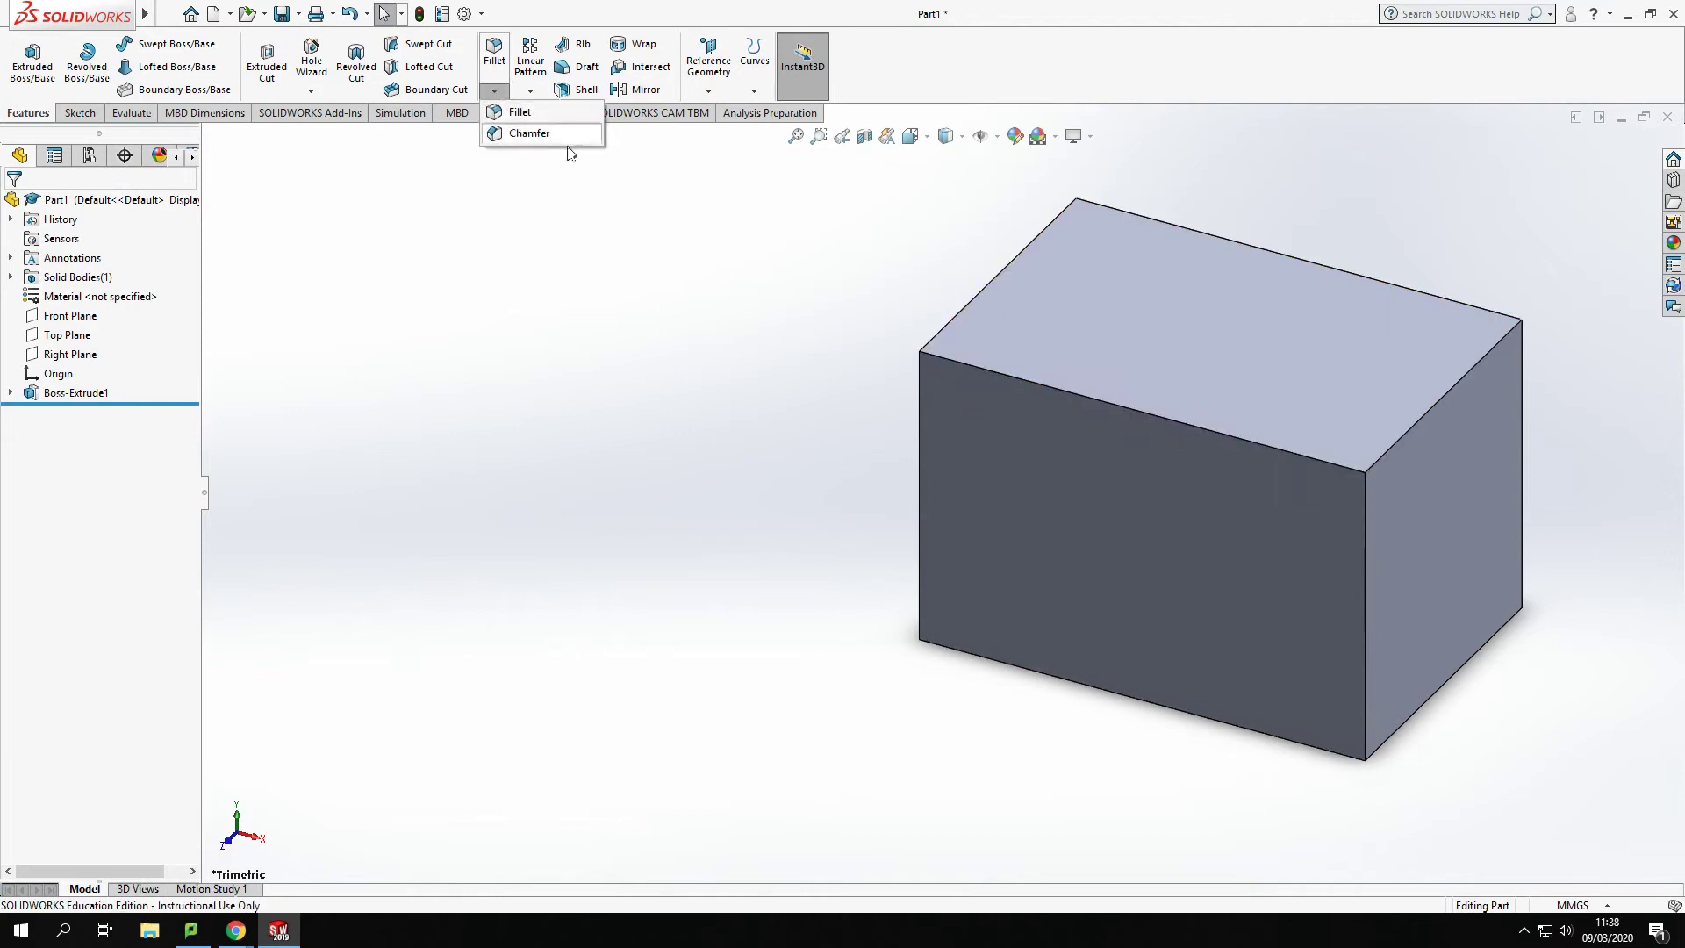
{"action": "left_click", "coordinate": [531, 133]}
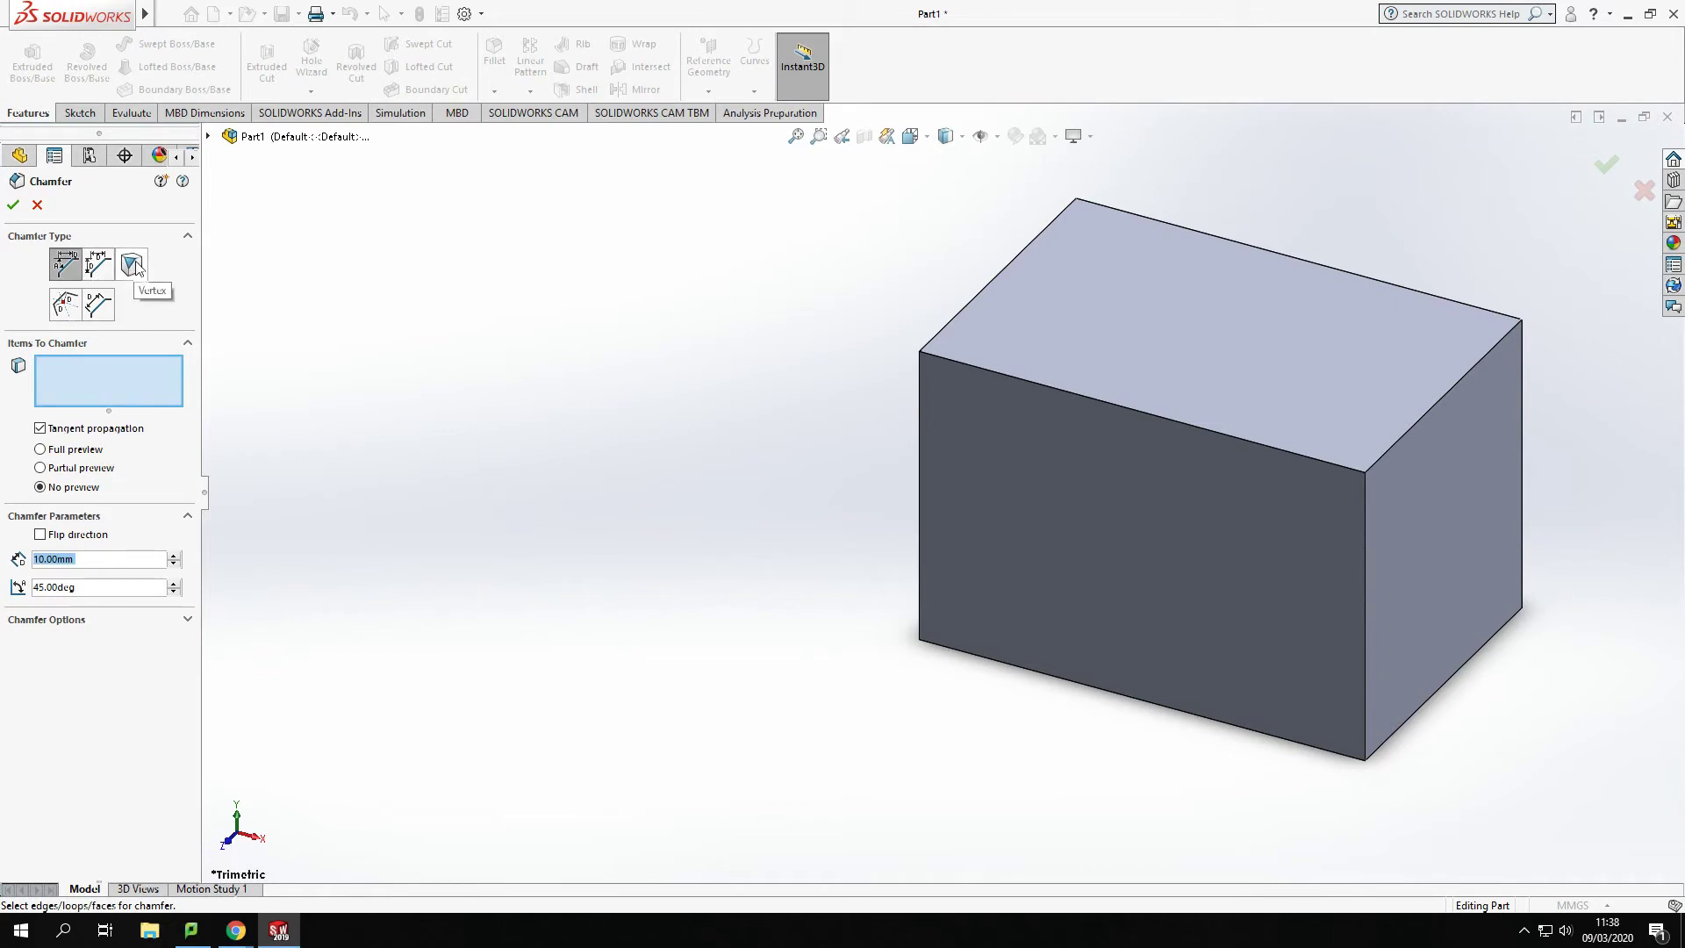
{"action": "left_click", "coordinate": [134, 266]}
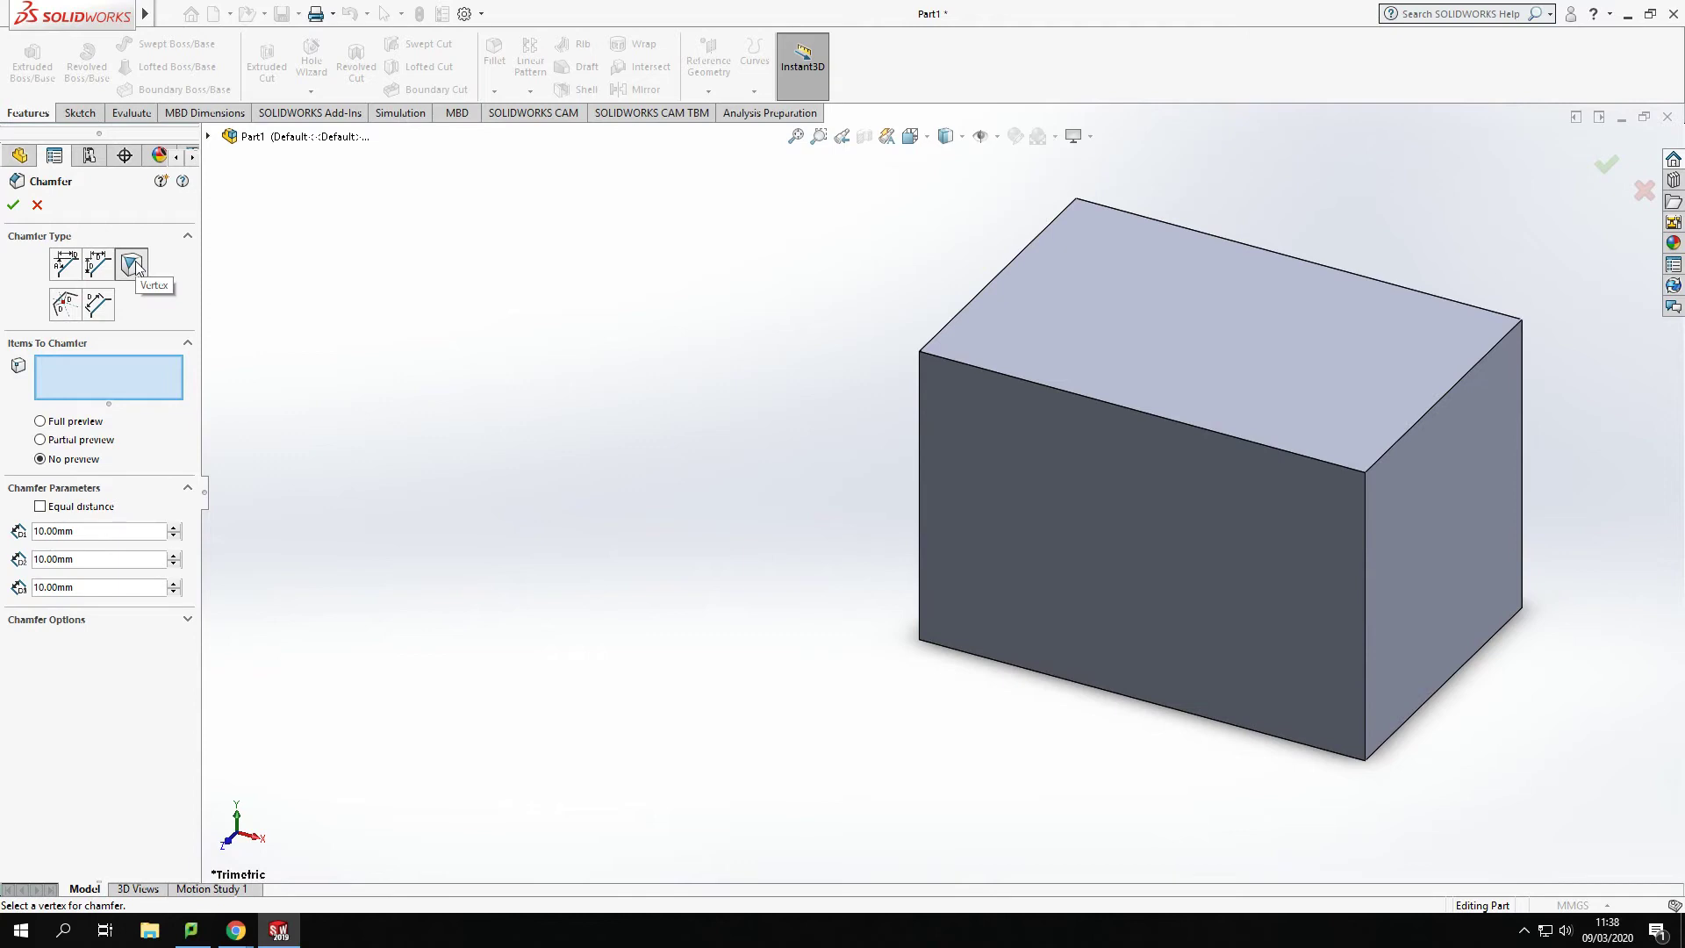
{"action": "left_click", "coordinate": [920, 353]}
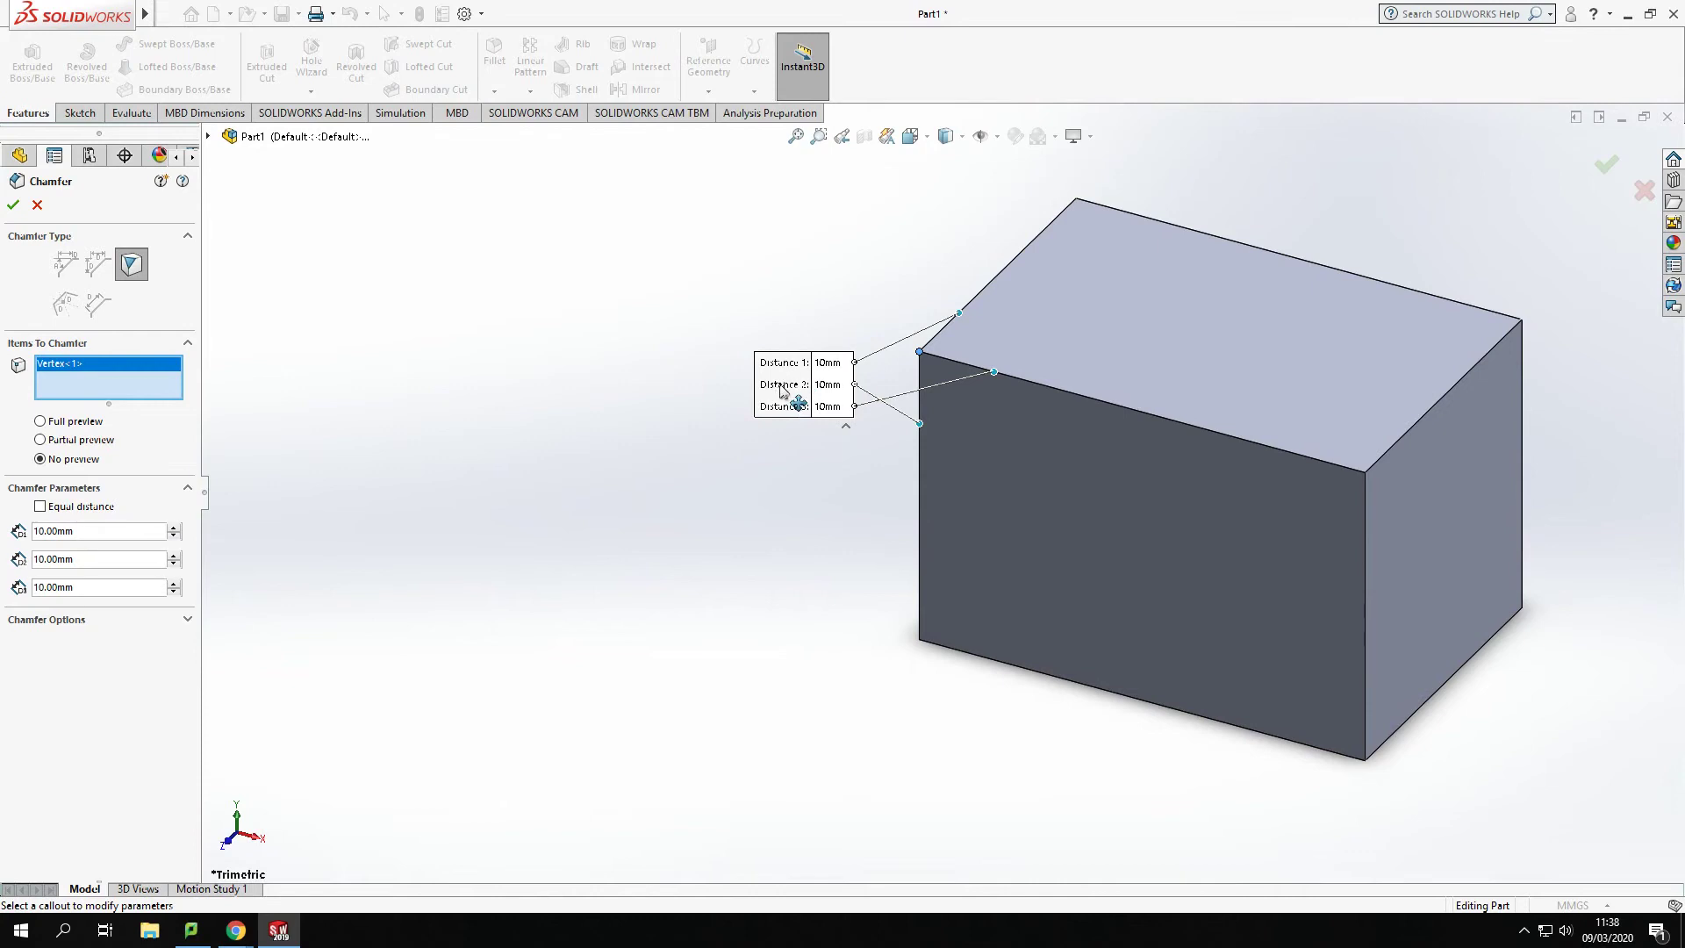
{"action": "left_click_drag", "start_coordinate": [782, 391], "coordinate": [632, 297]}
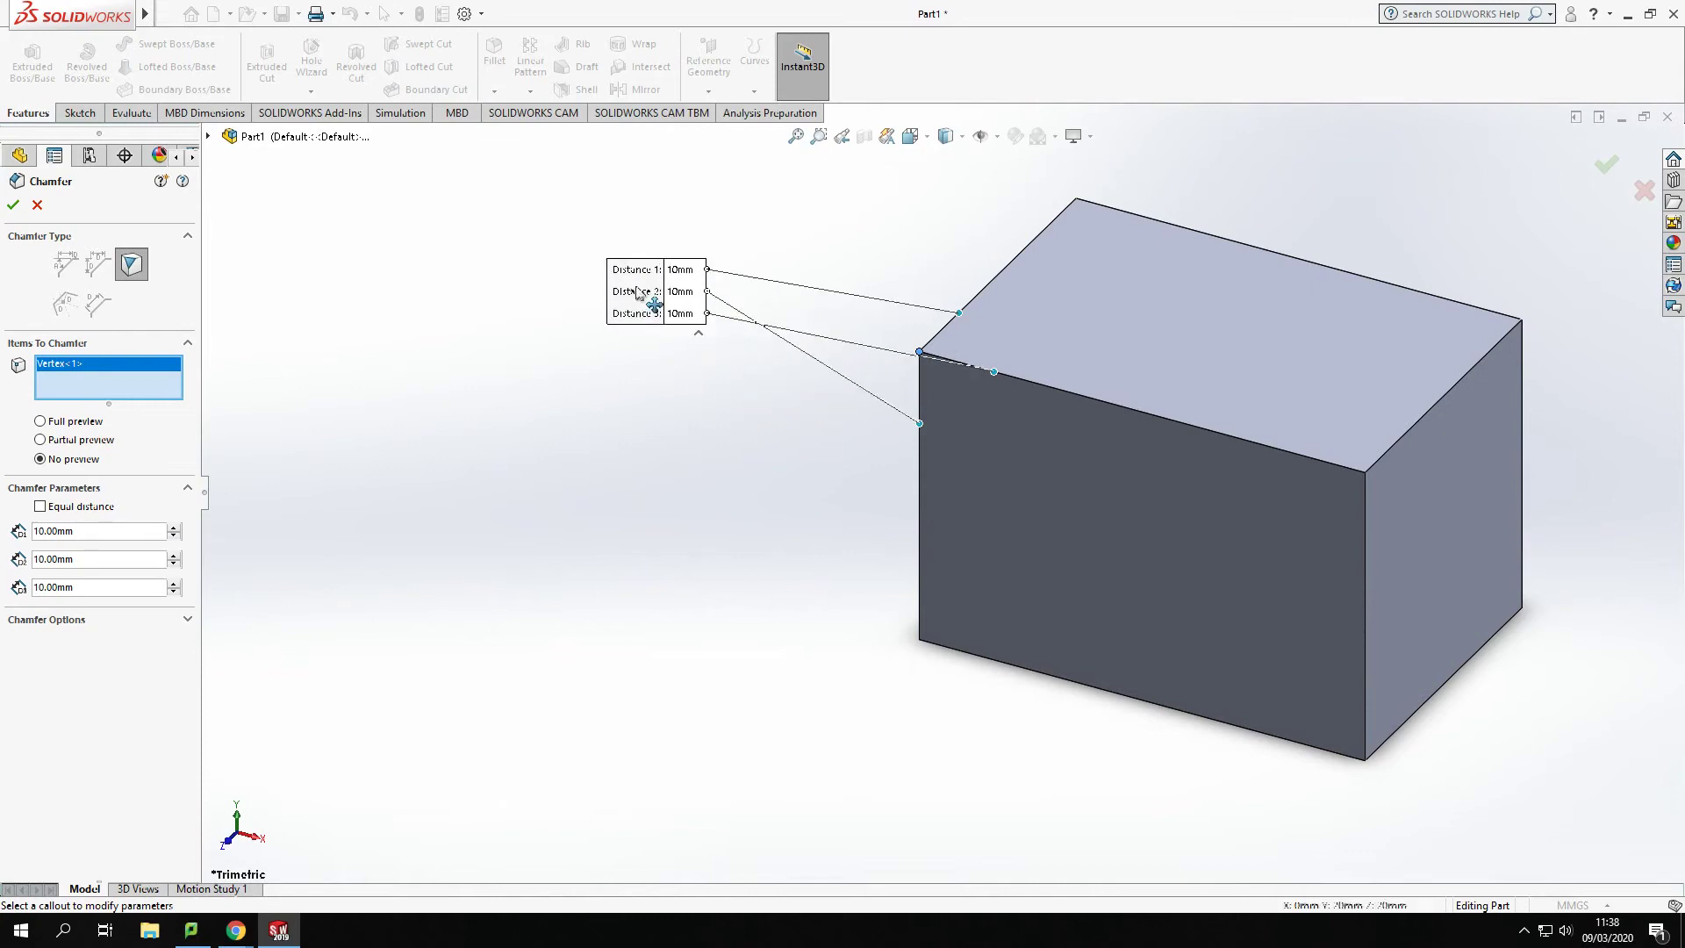
Turn on the full chamfer preview and set the first and third distances to 20 mm.
{"action": "left_click", "coordinate": [40, 422]}
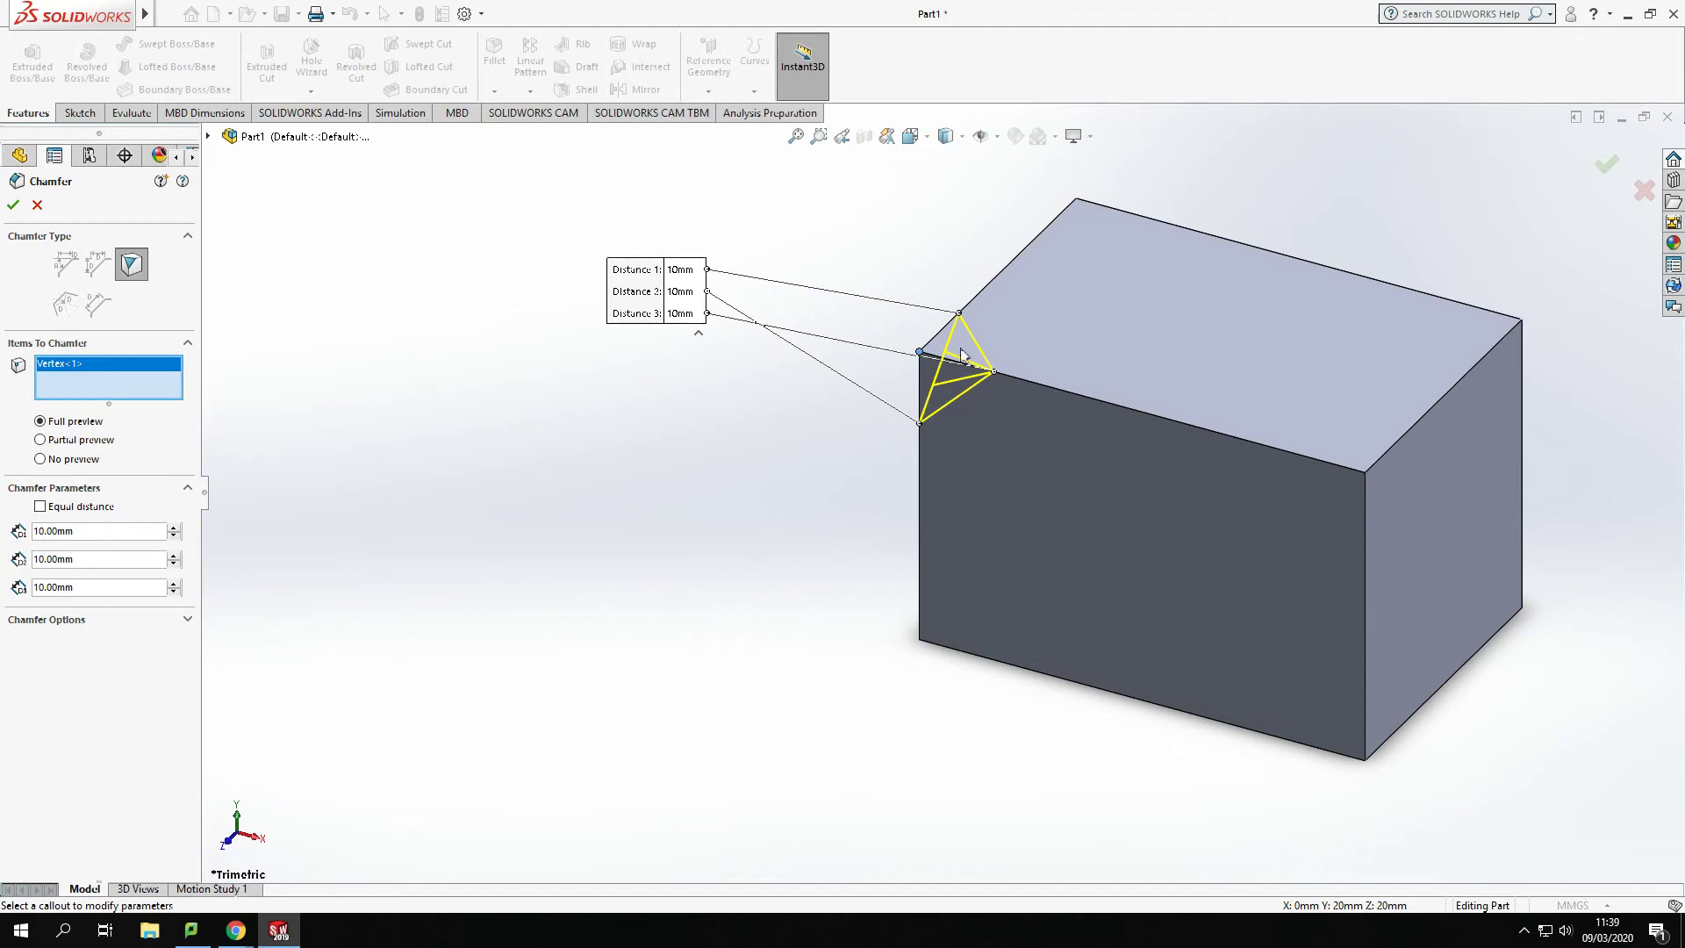
{"action": "left_click", "coordinate": [689, 270]}
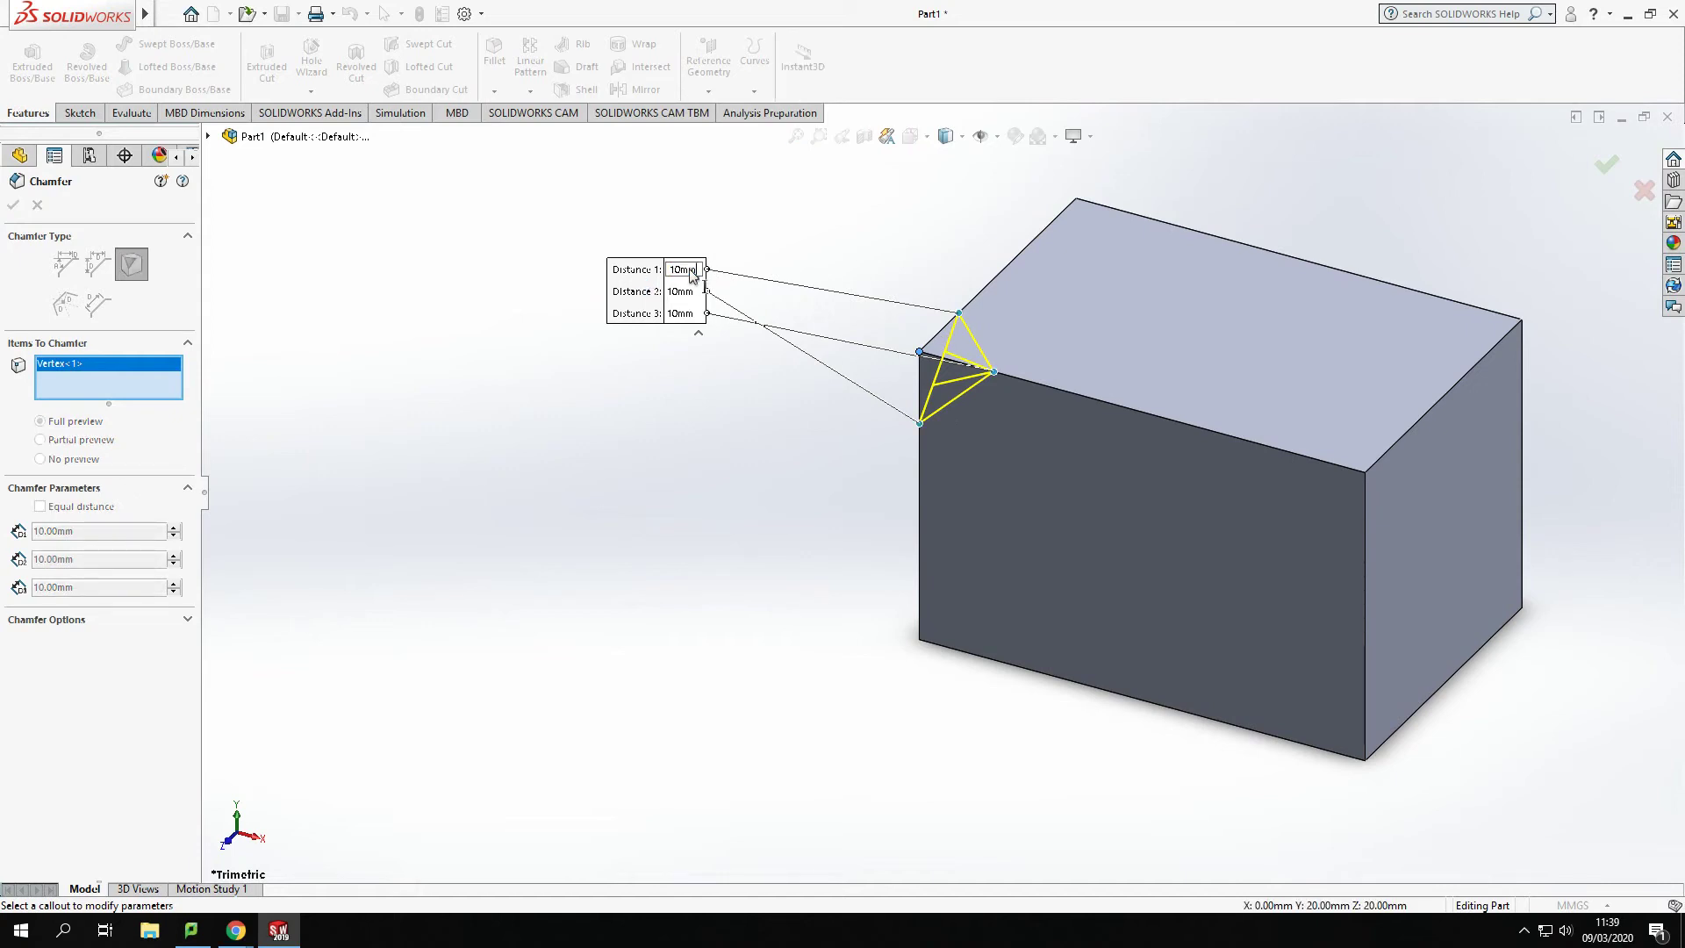
{"action": "key", "text": "Return"}
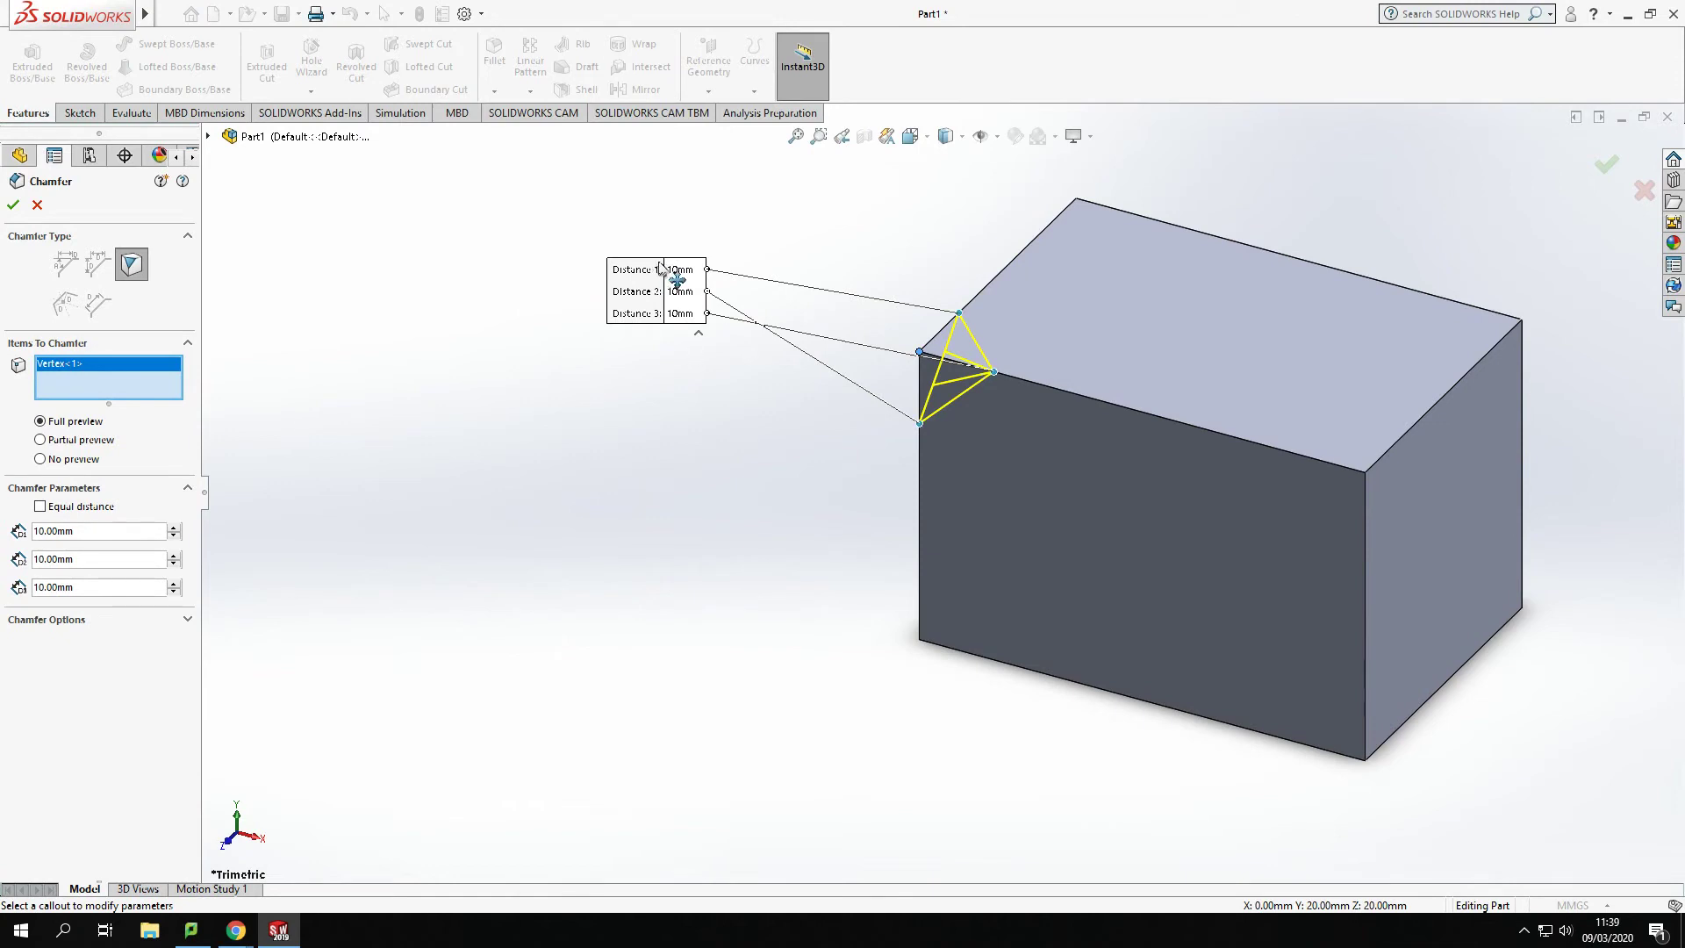
{"action": "left_click", "coordinate": [681, 271]}
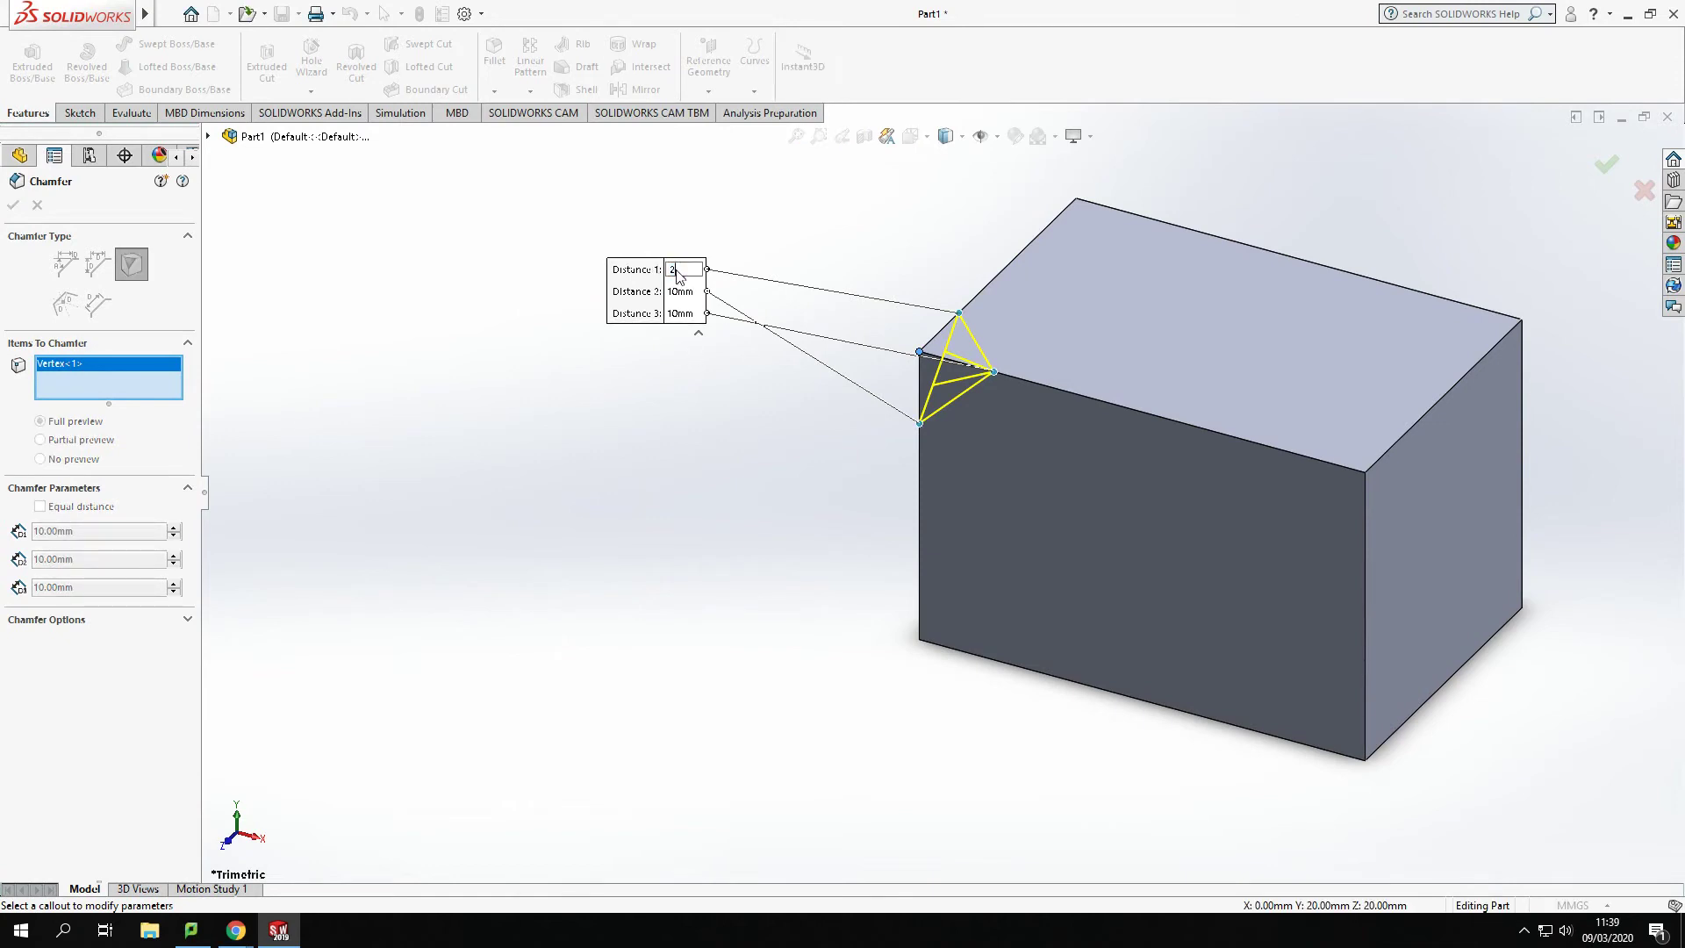
{"action": "type", "text": "20"}
{"action": "key", "text": "Return"}
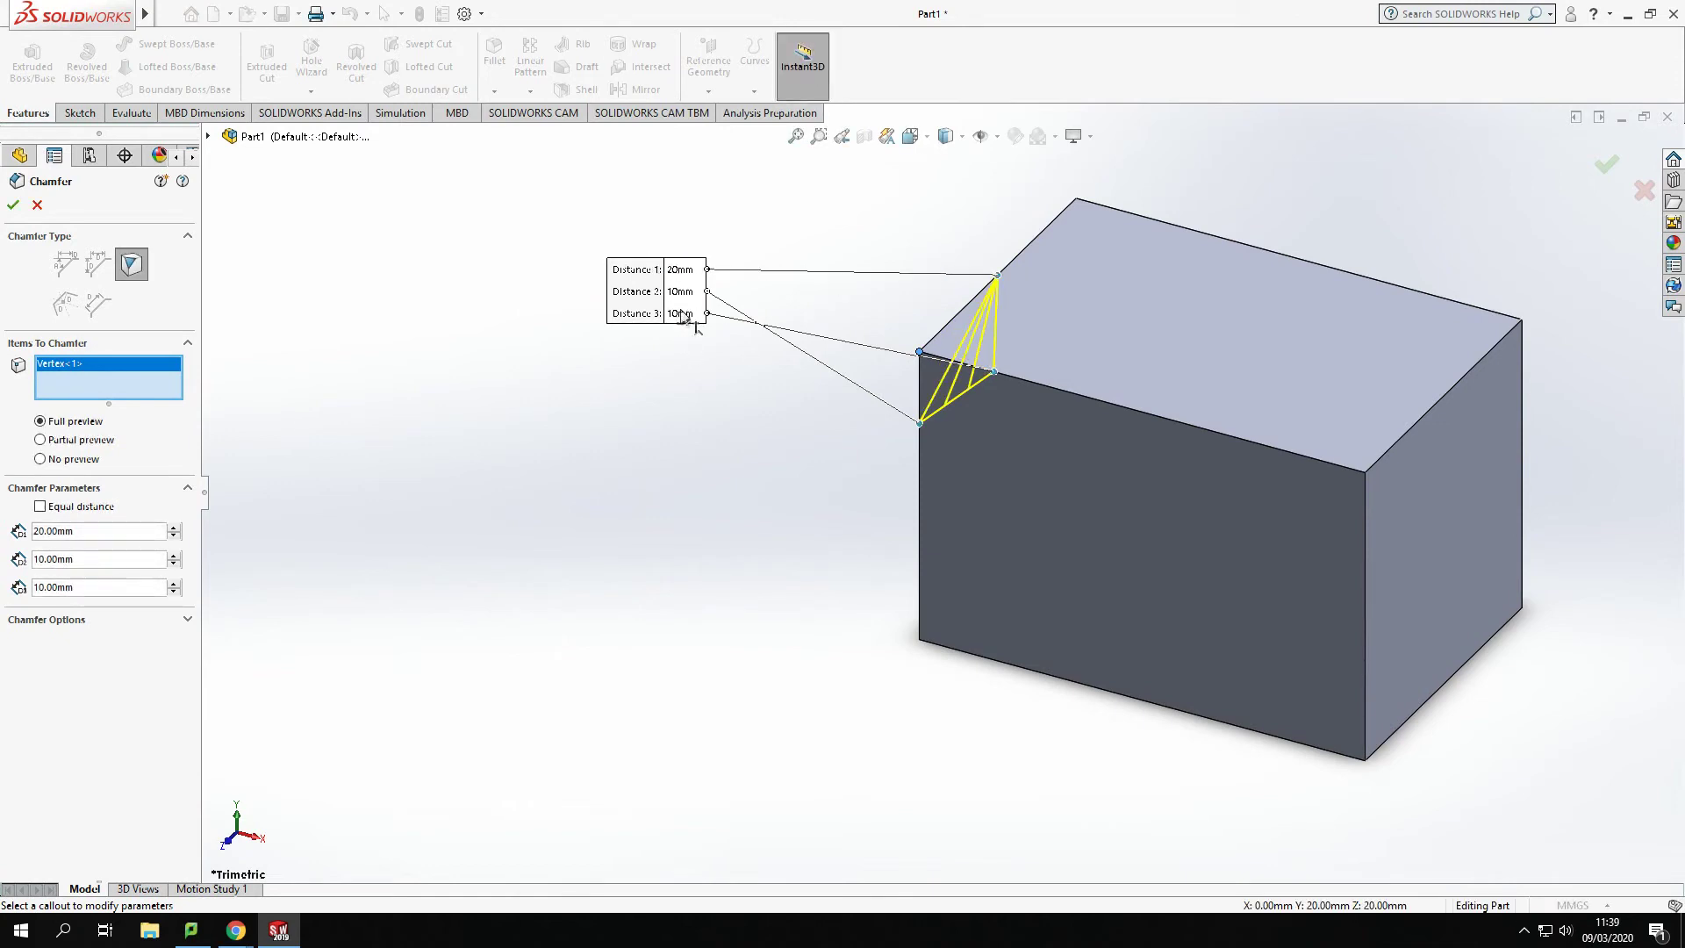
{"action": "left_click", "coordinate": [685, 314]}
{"action": "type", "text": "20"}
{"action": "key", "text": "Return"}
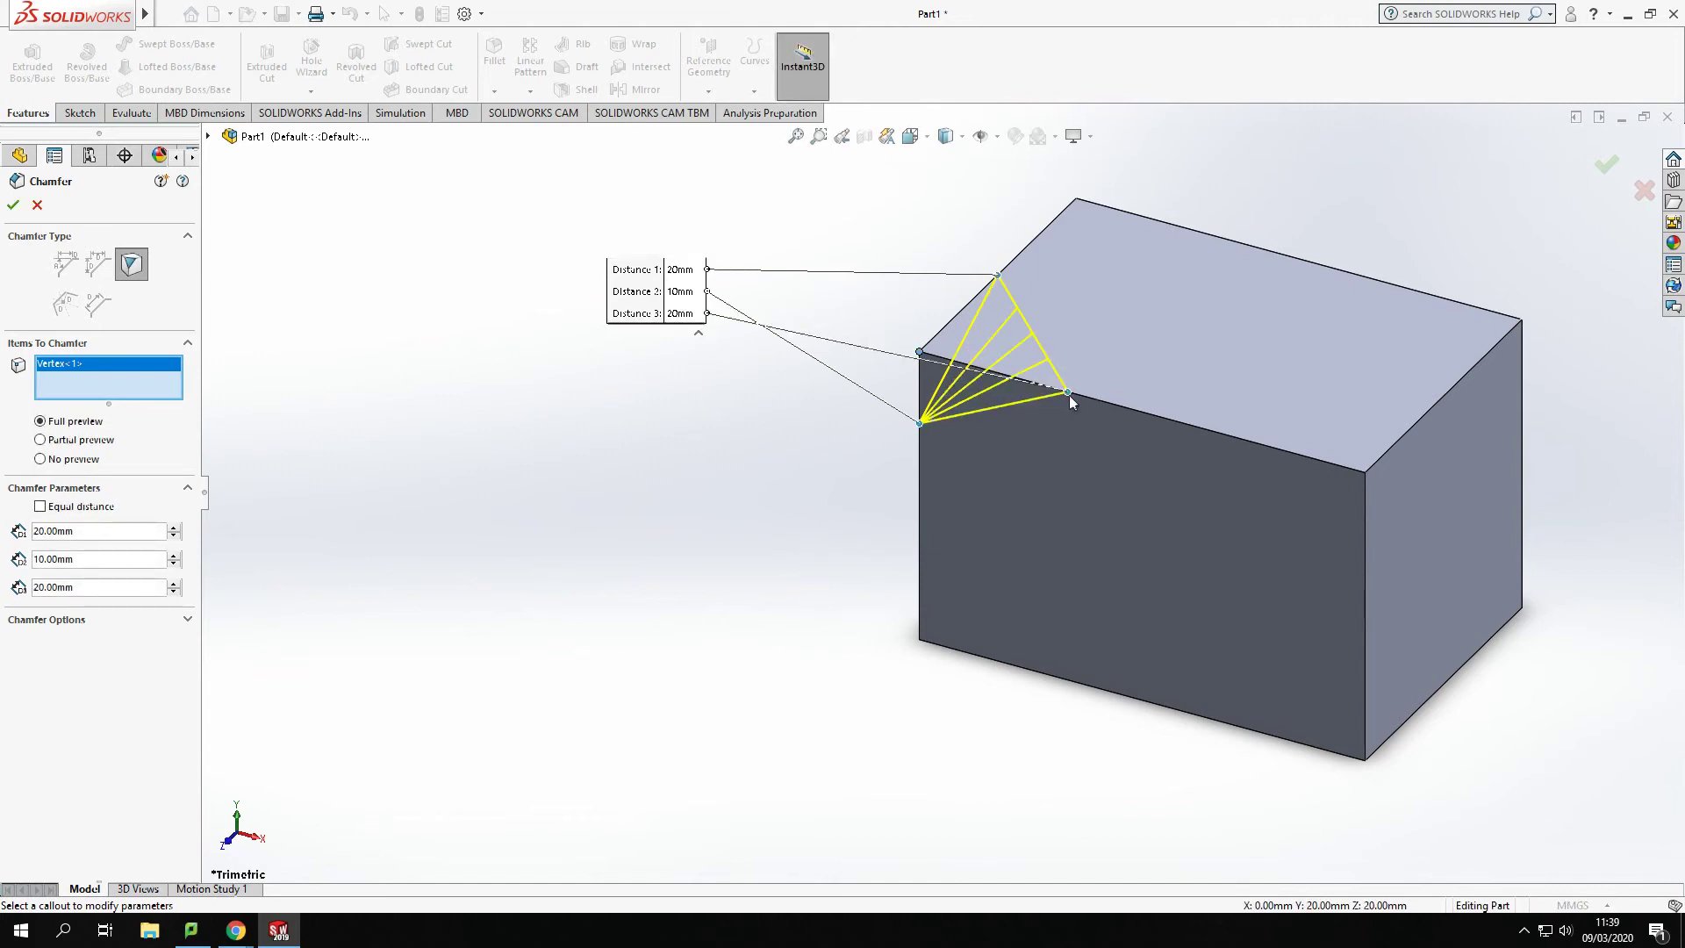
Set the second distance to 20 mm and the third to 60 mm, then apply Chamfer1.
{"action": "left_click", "coordinate": [680, 299]}
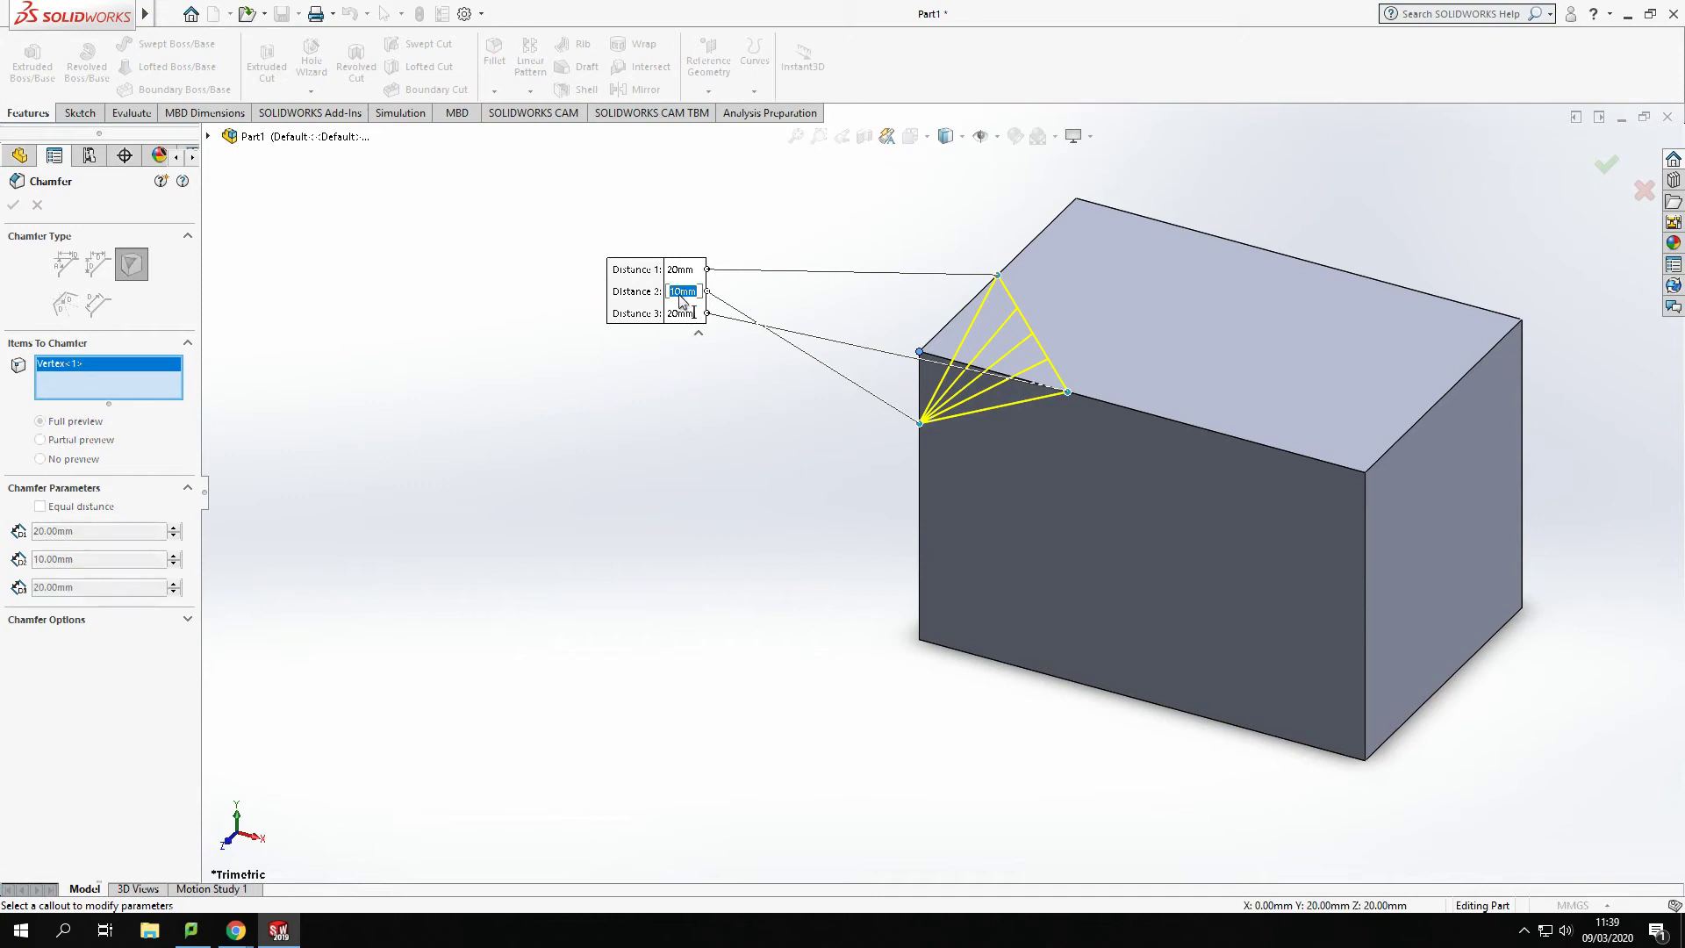
{"action": "type", "text": "20"}
{"action": "key", "text": "Return"}
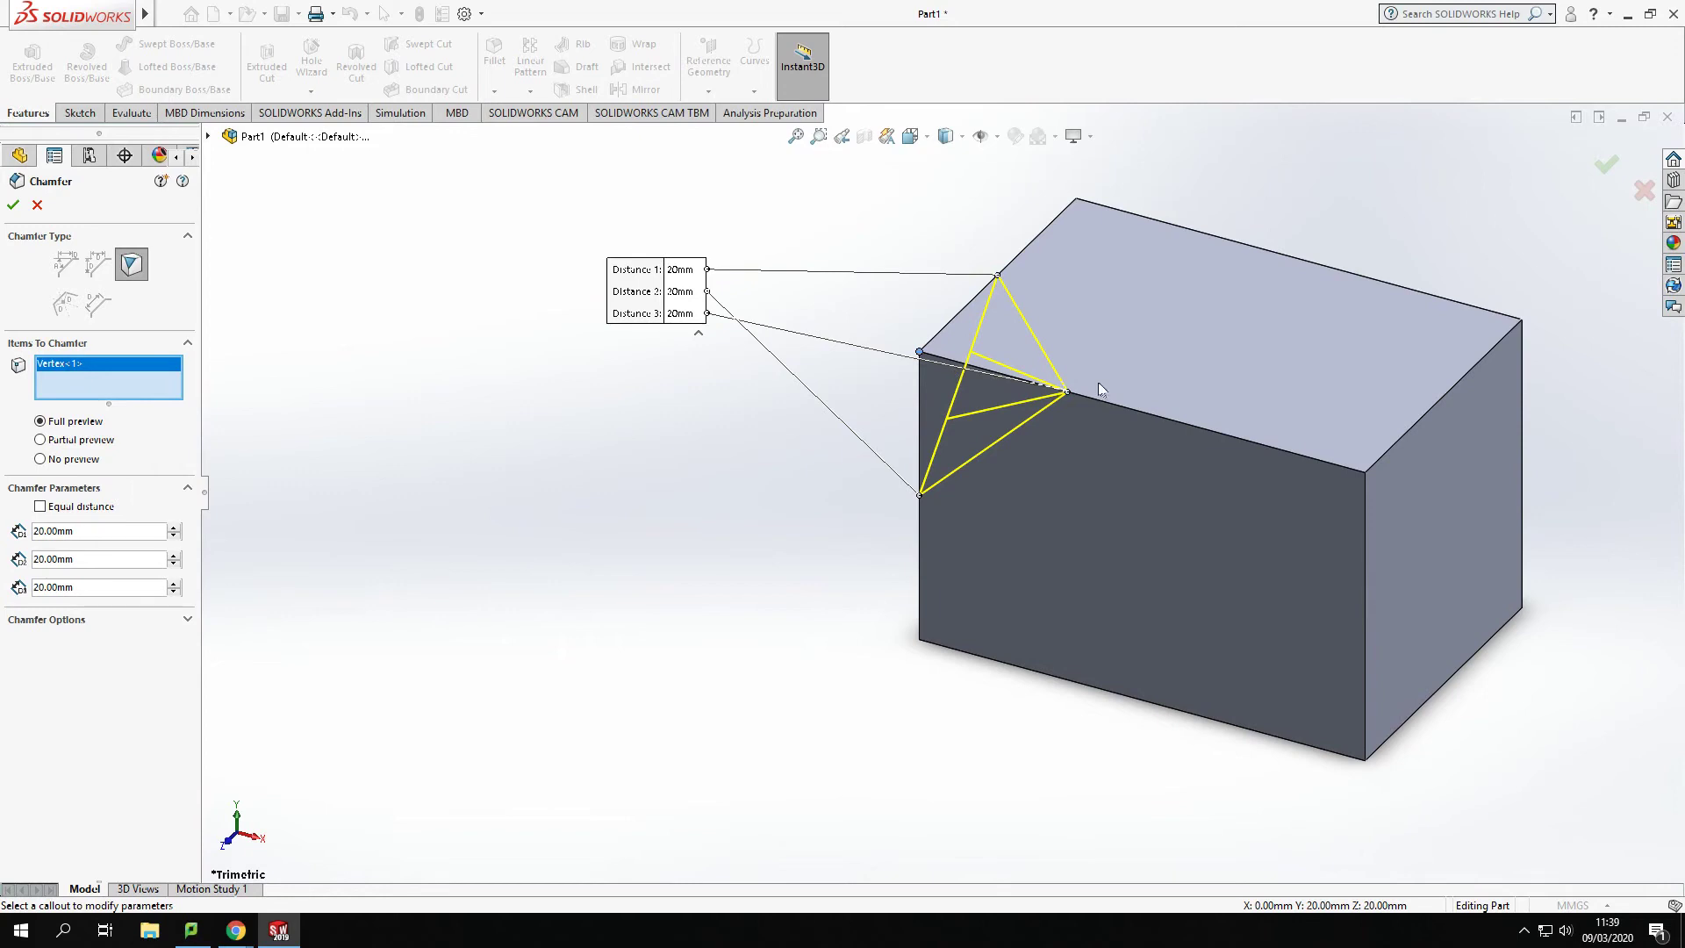
{"action": "left_click", "coordinate": [684, 313]}
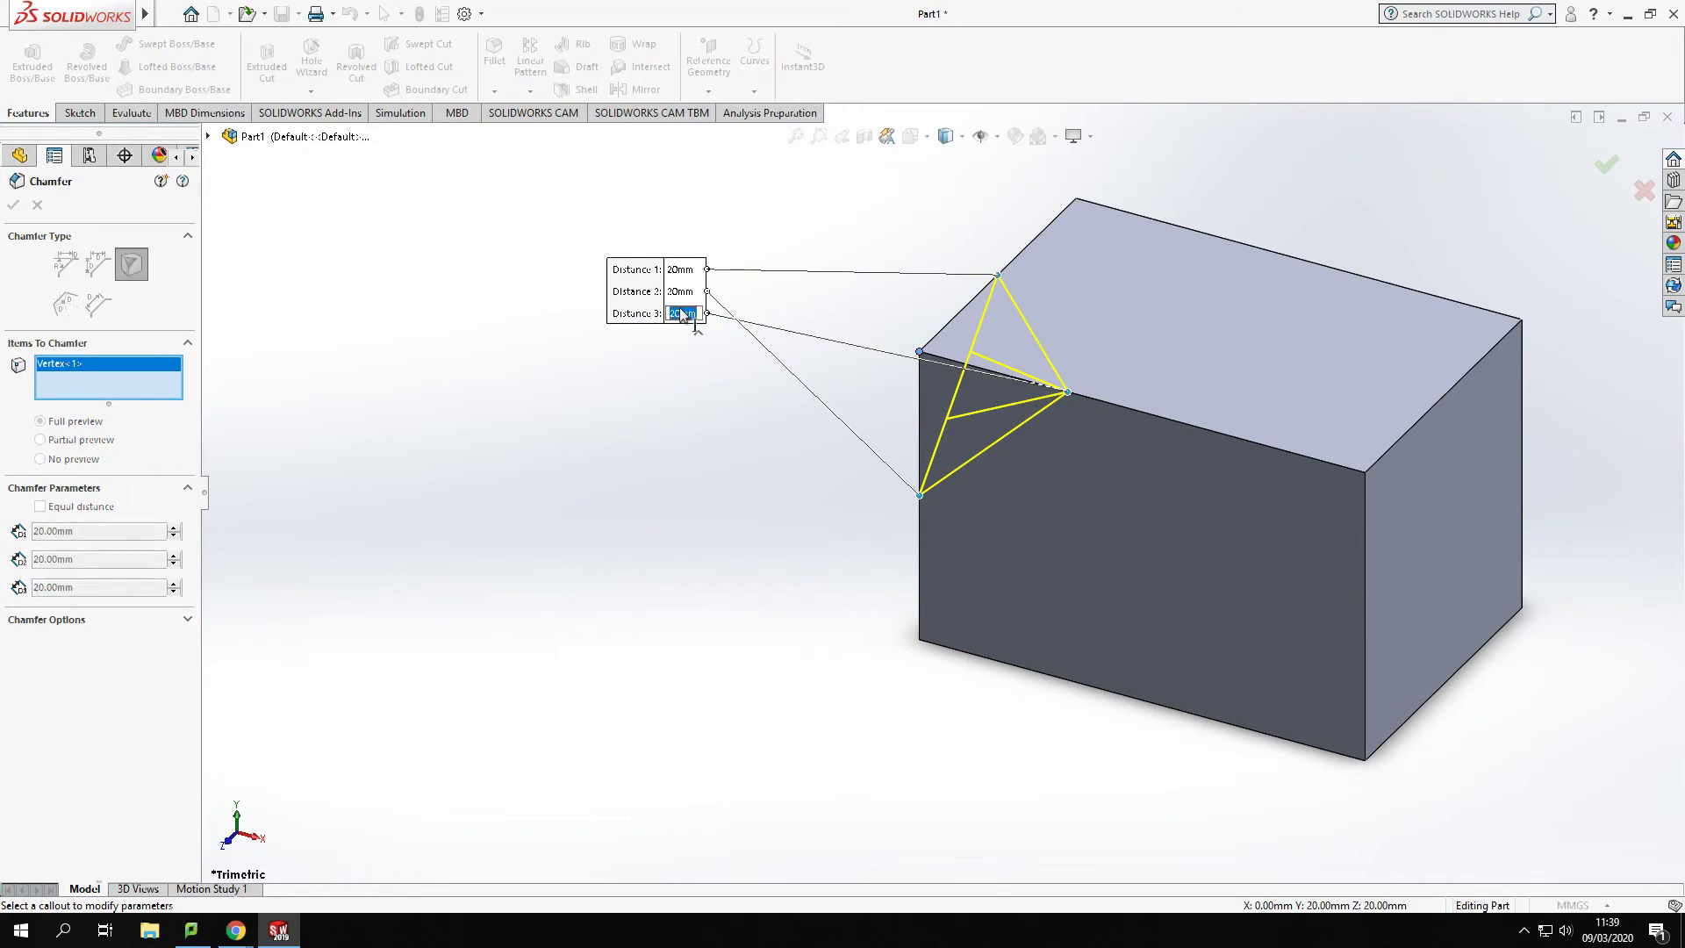
{"action": "type", "text": "60"}
{"action": "key", "text": "Return"}
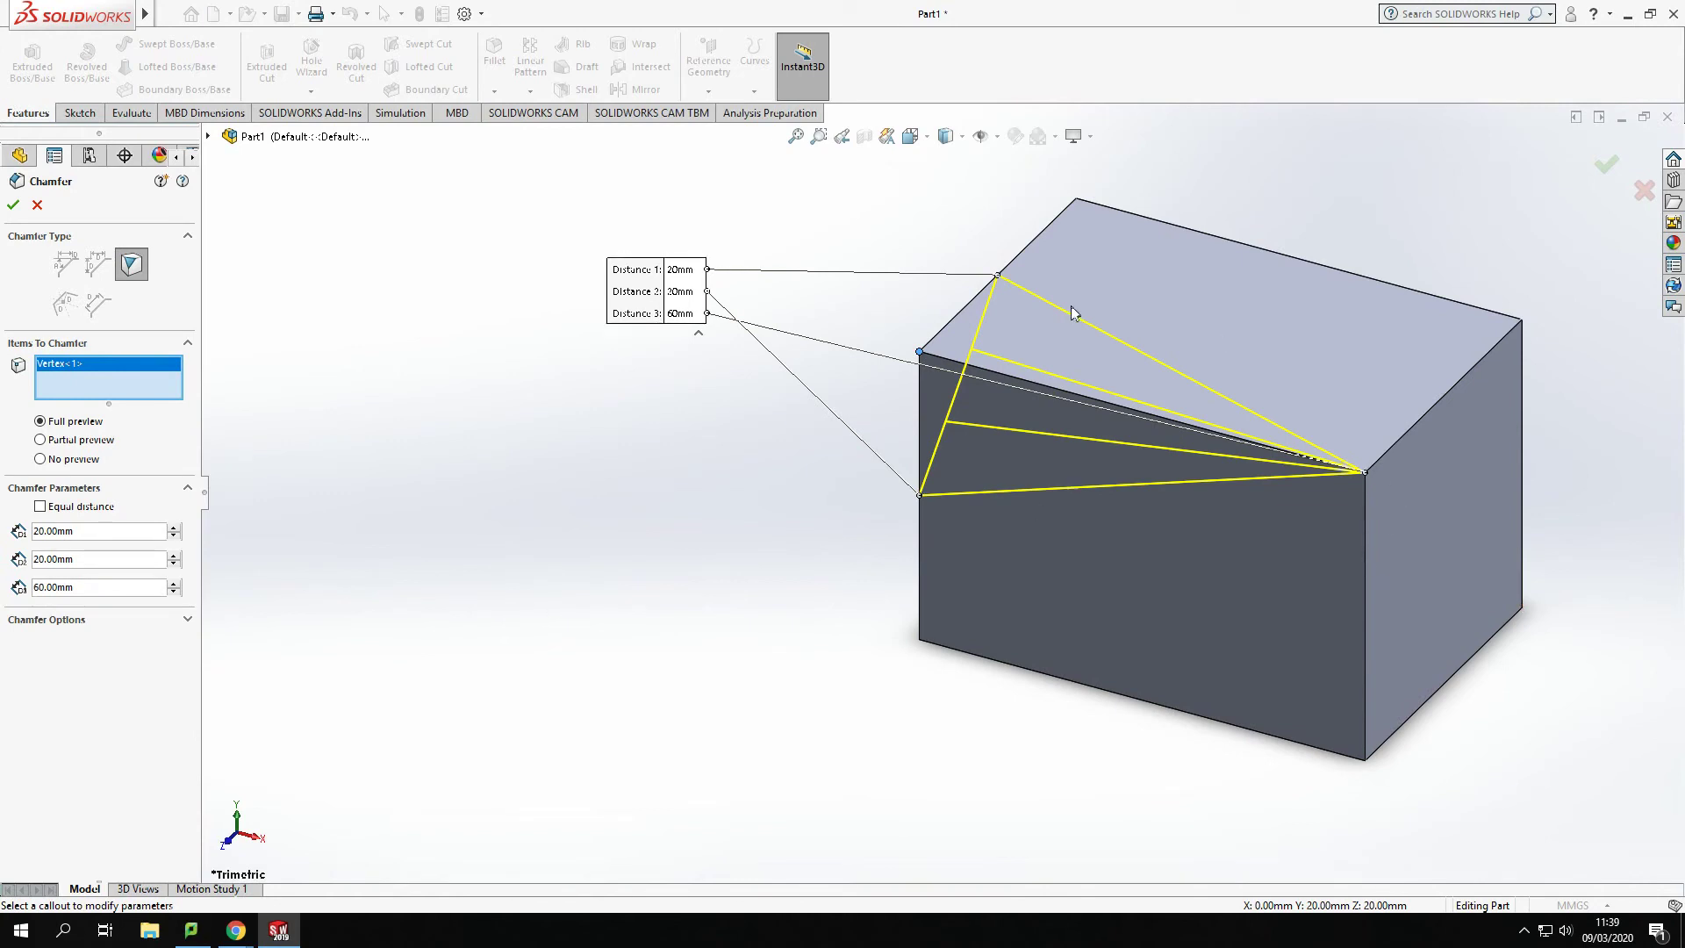
{"action": "left_click", "coordinate": [13, 205]}
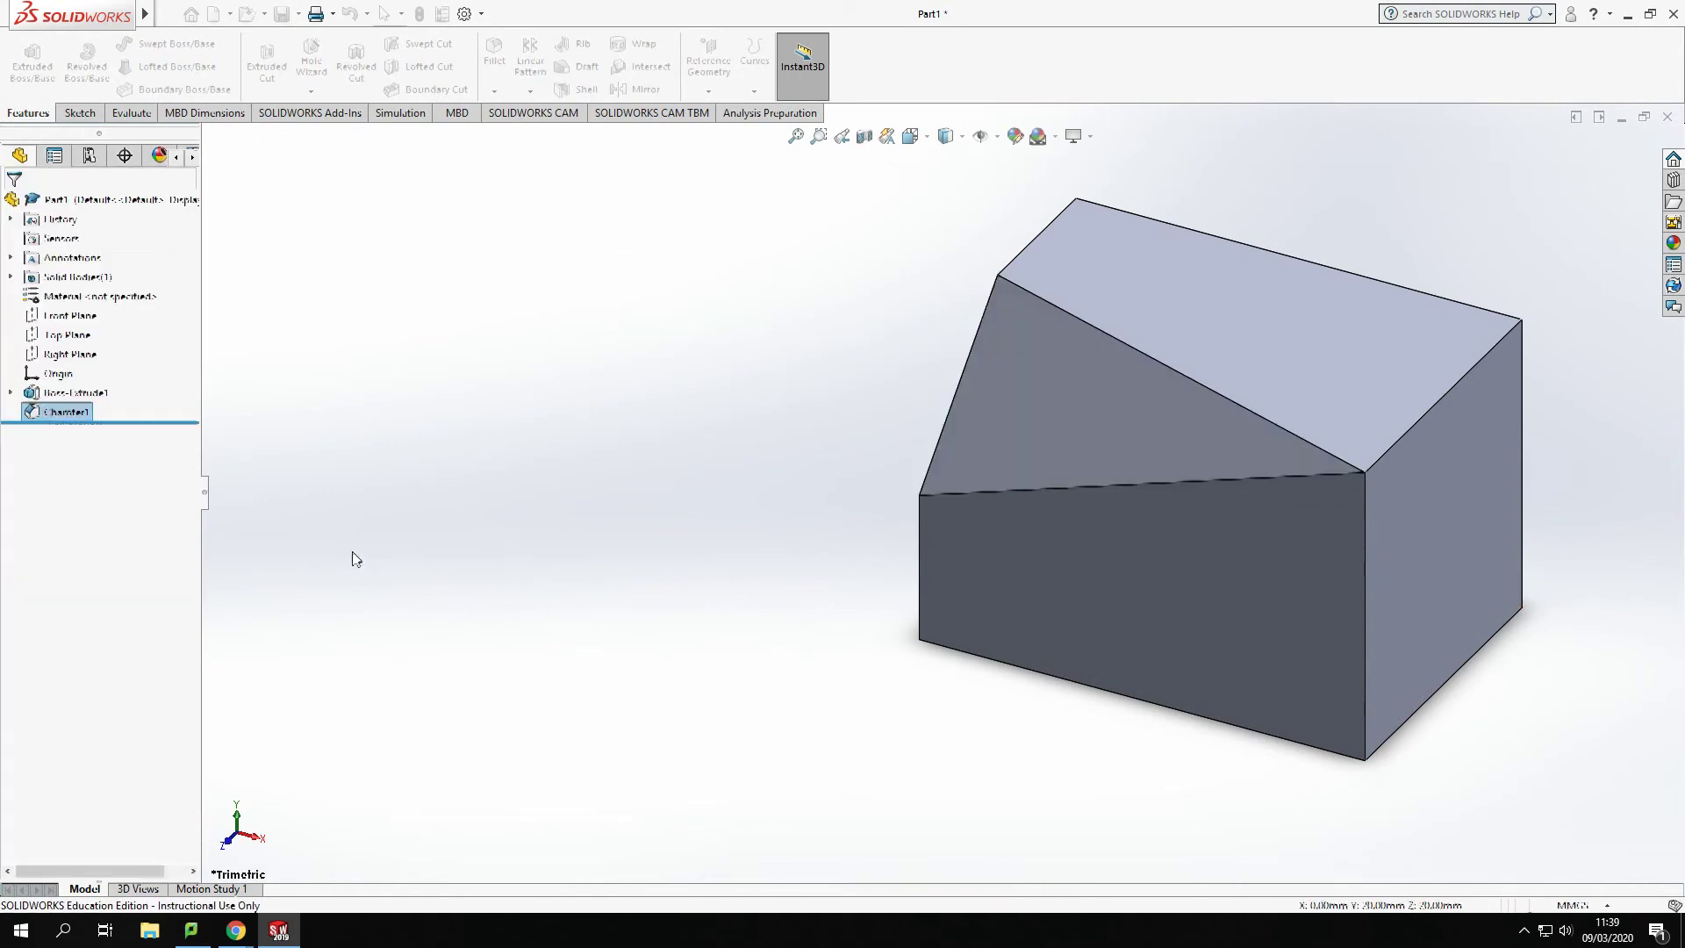
Create a second 20, 20, 60 mm vertex chamfer on the block's top-right corner, checking its preview.
{"action": "left_click", "coordinate": [583, 559]}
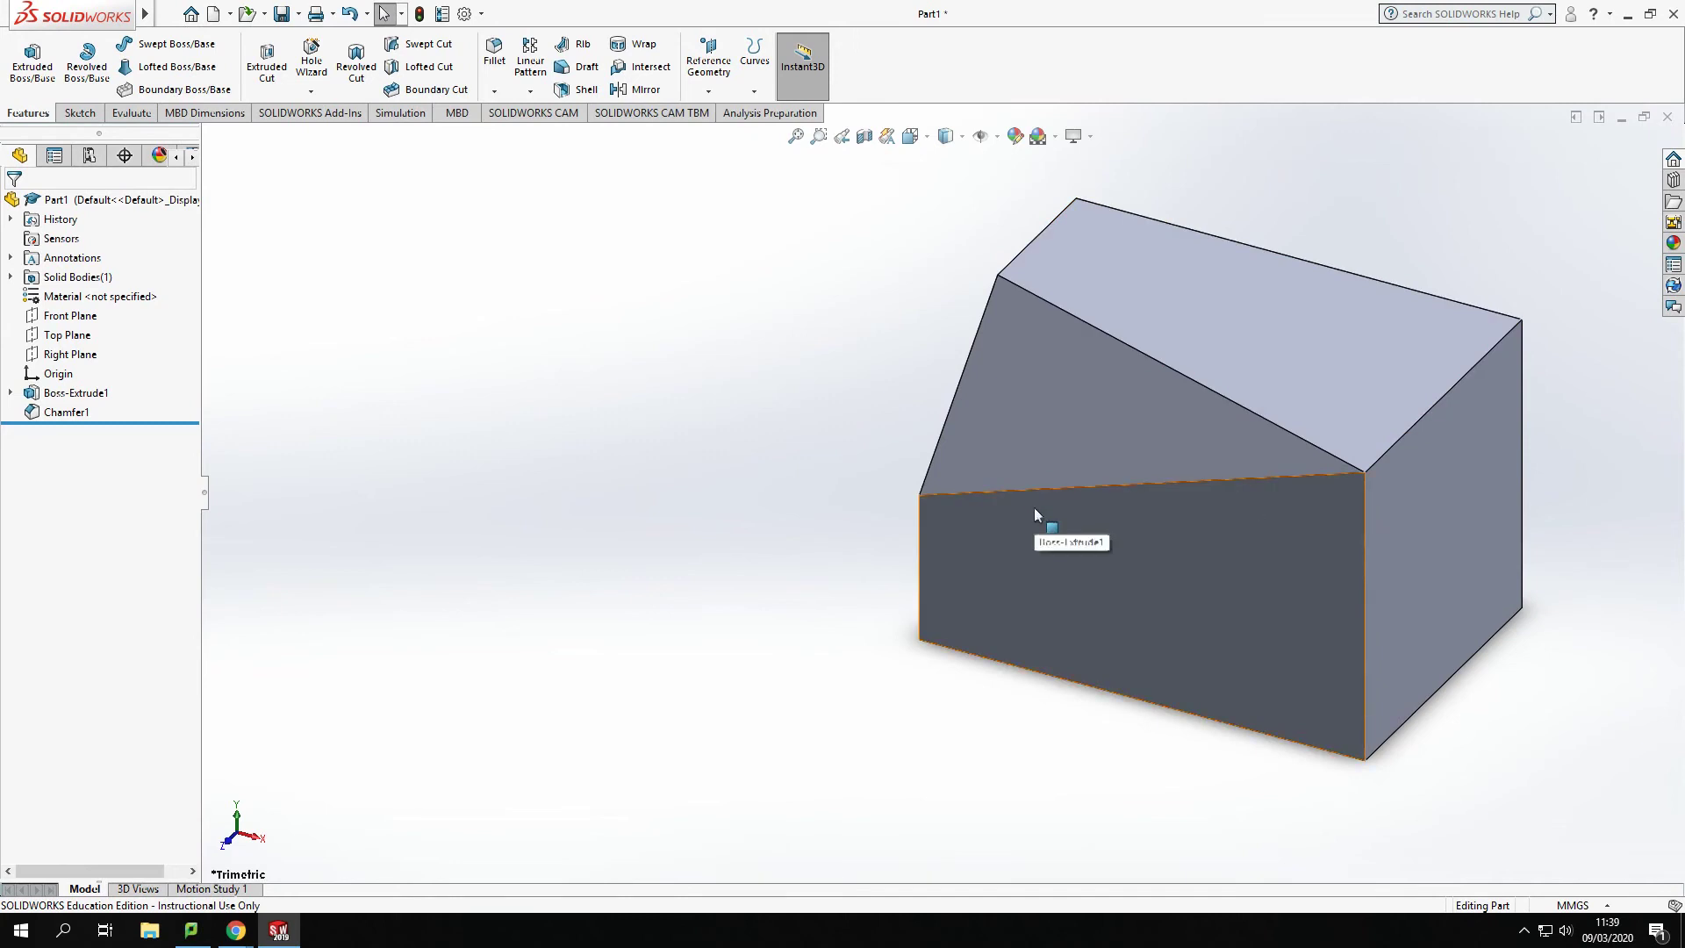
{"action": "left_click", "coordinate": [495, 91]}
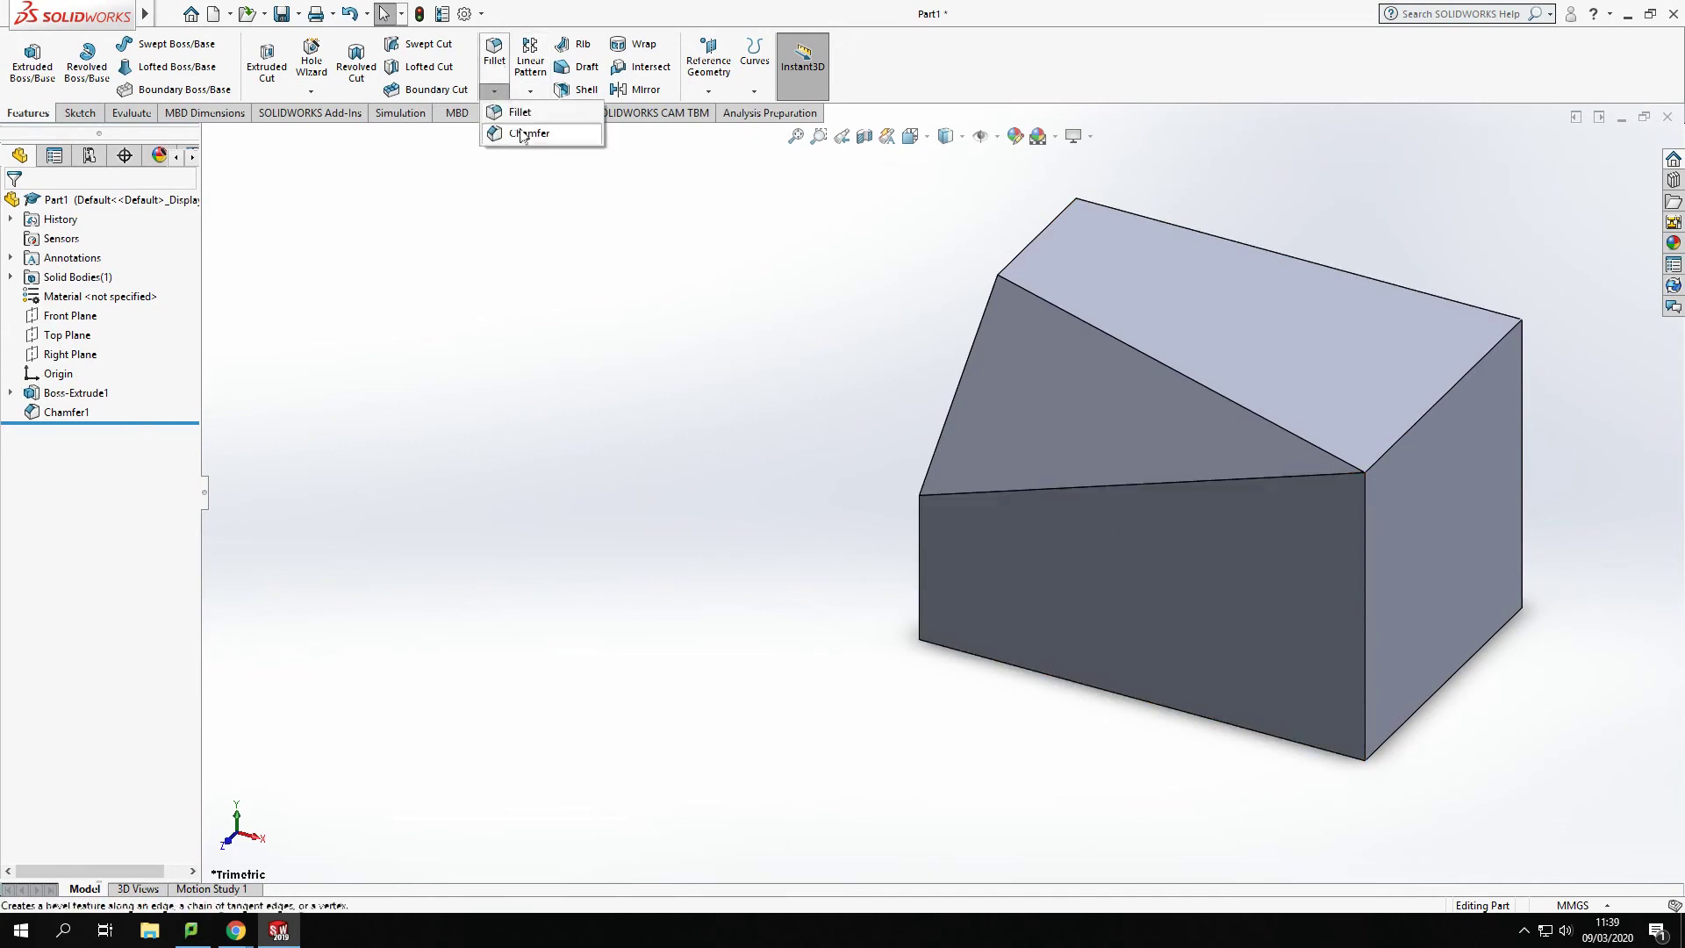
{"action": "left_click", "coordinate": [527, 134]}
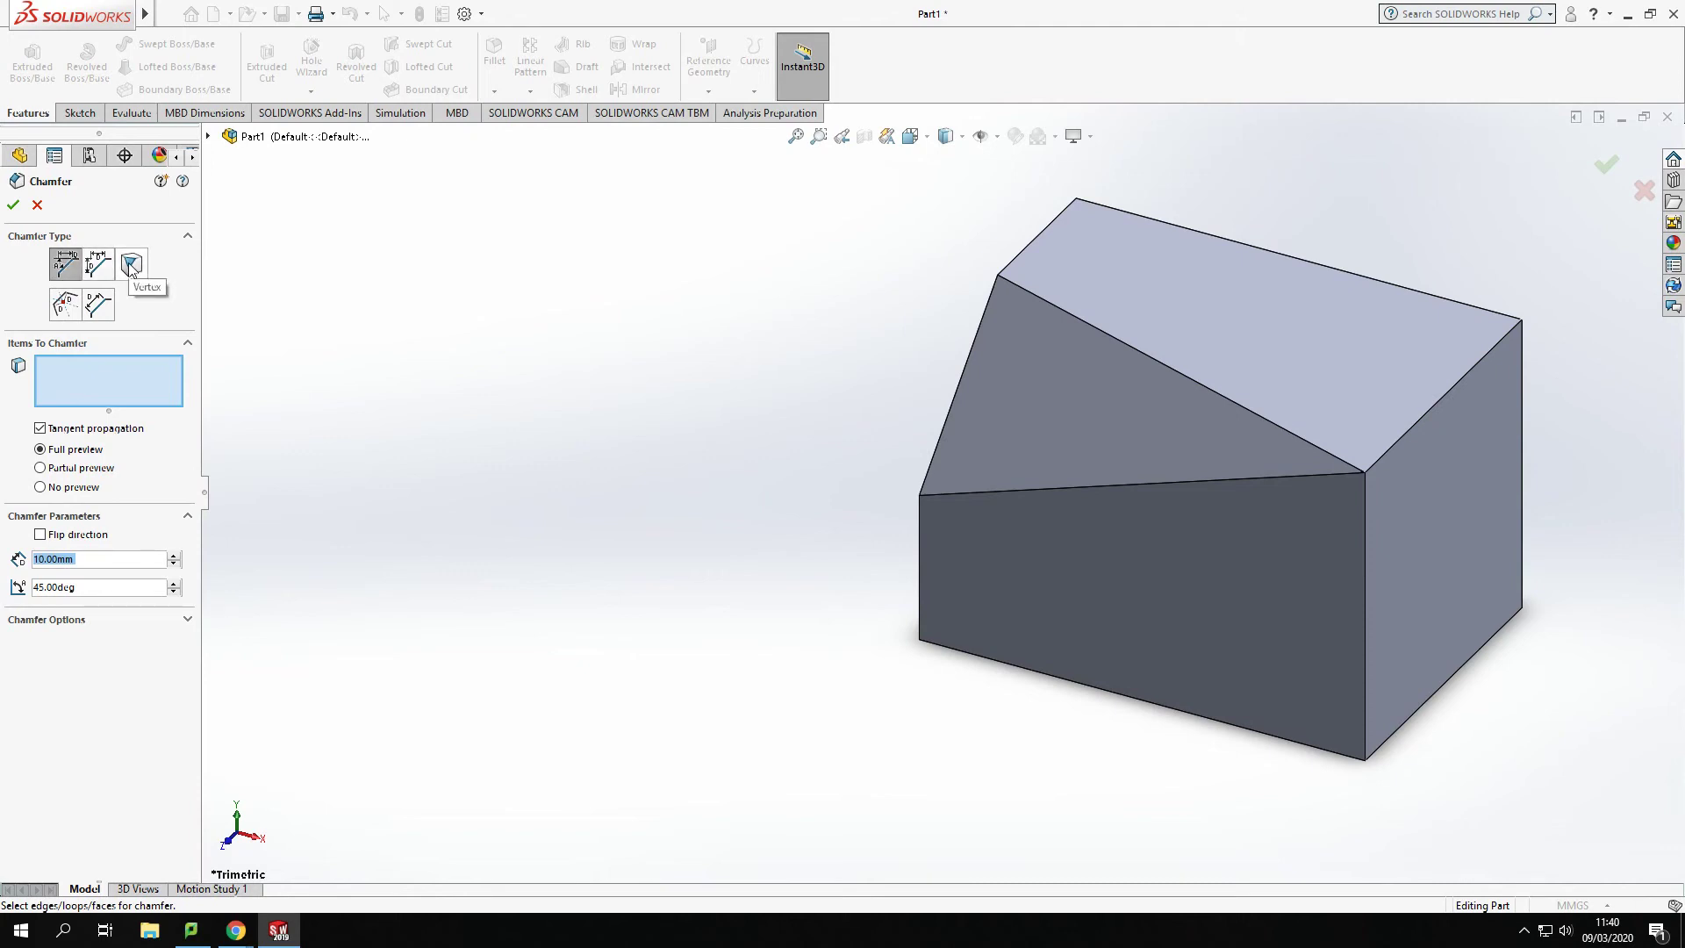
{"action": "left_click", "coordinate": [131, 266]}
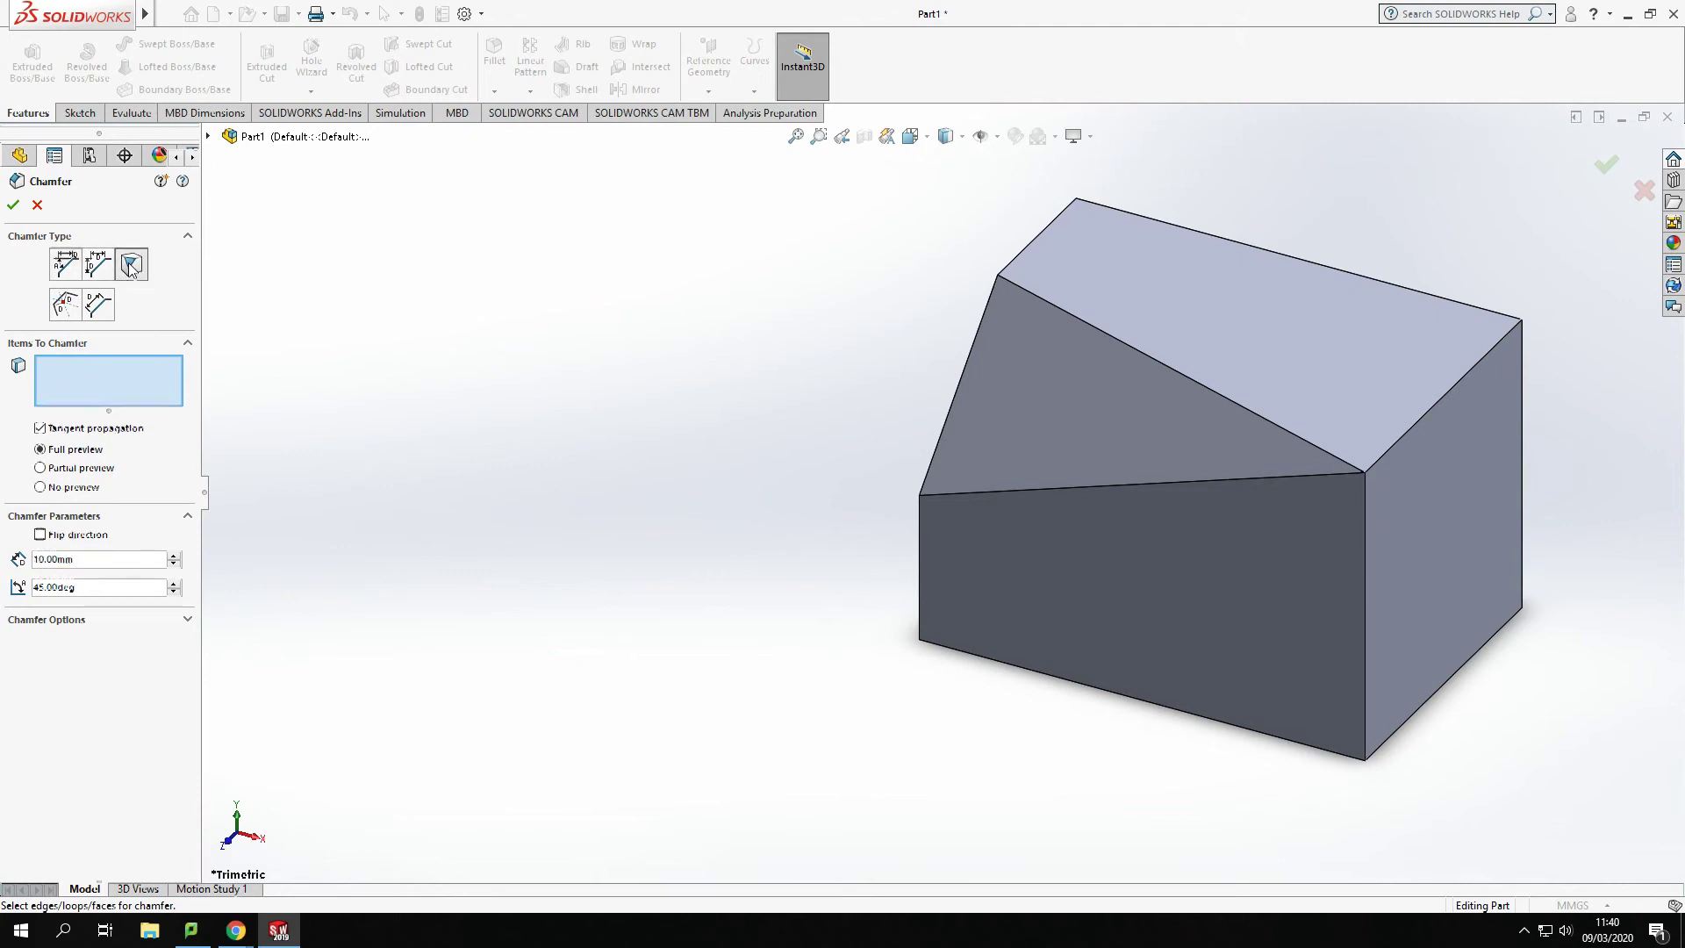
{"action": "left_click", "coordinate": [1522, 320]}
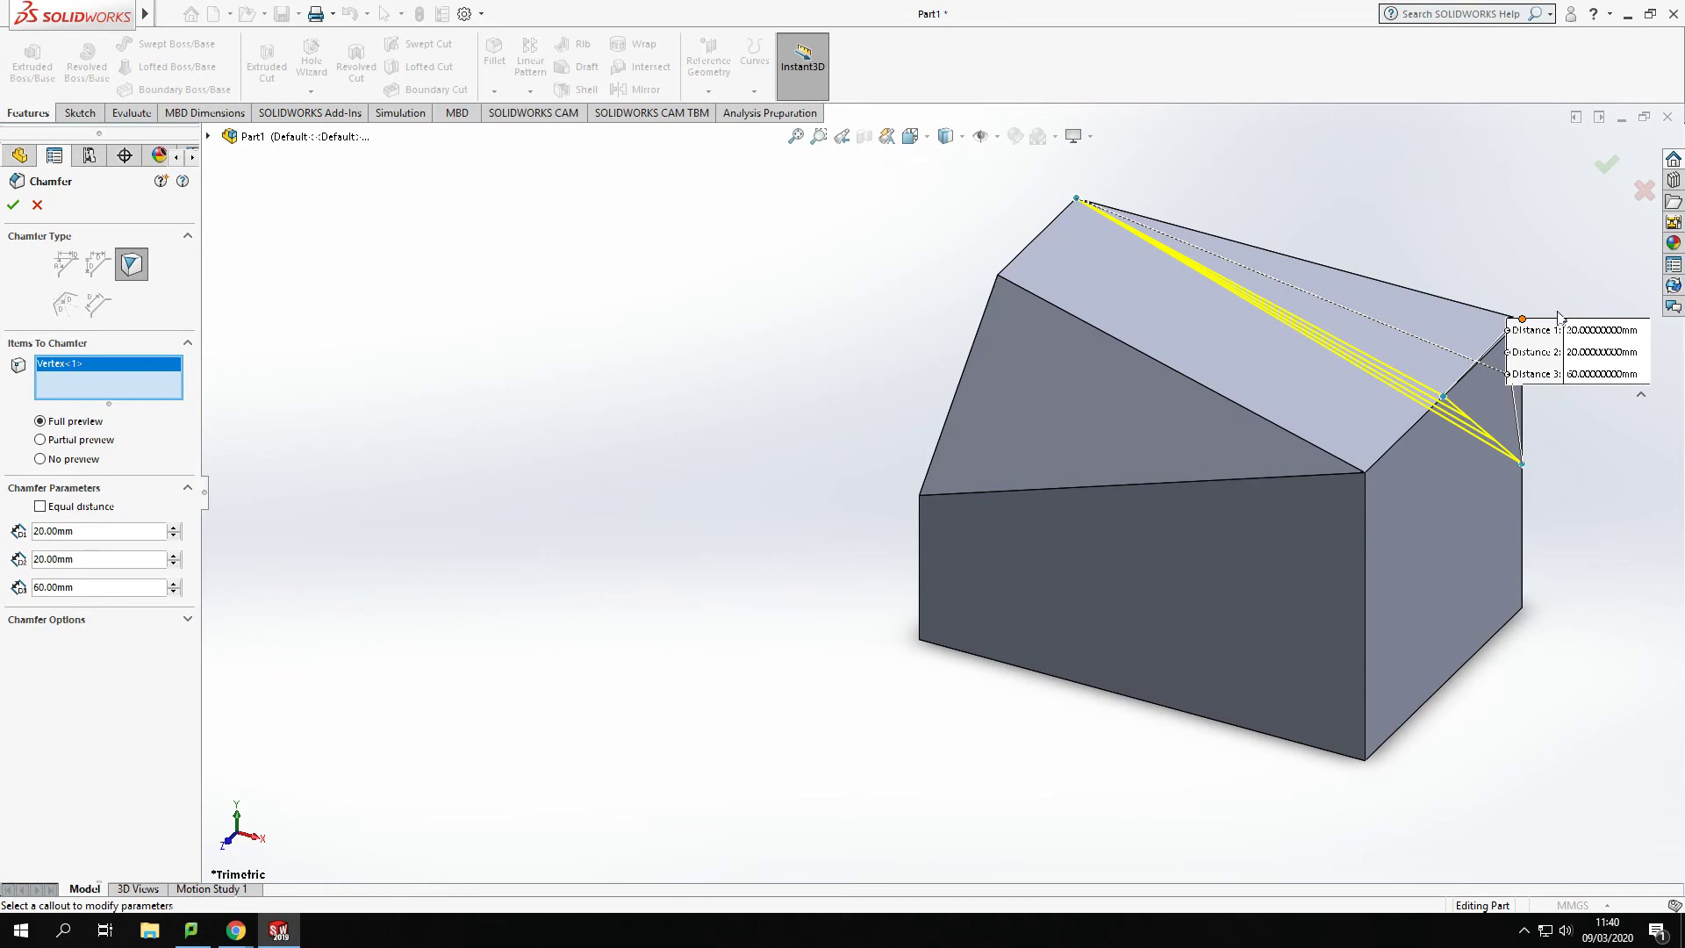
{"action": "middle_click_drag", "start_coordinate": [1555, 457], "coordinate": [1321, 437]}
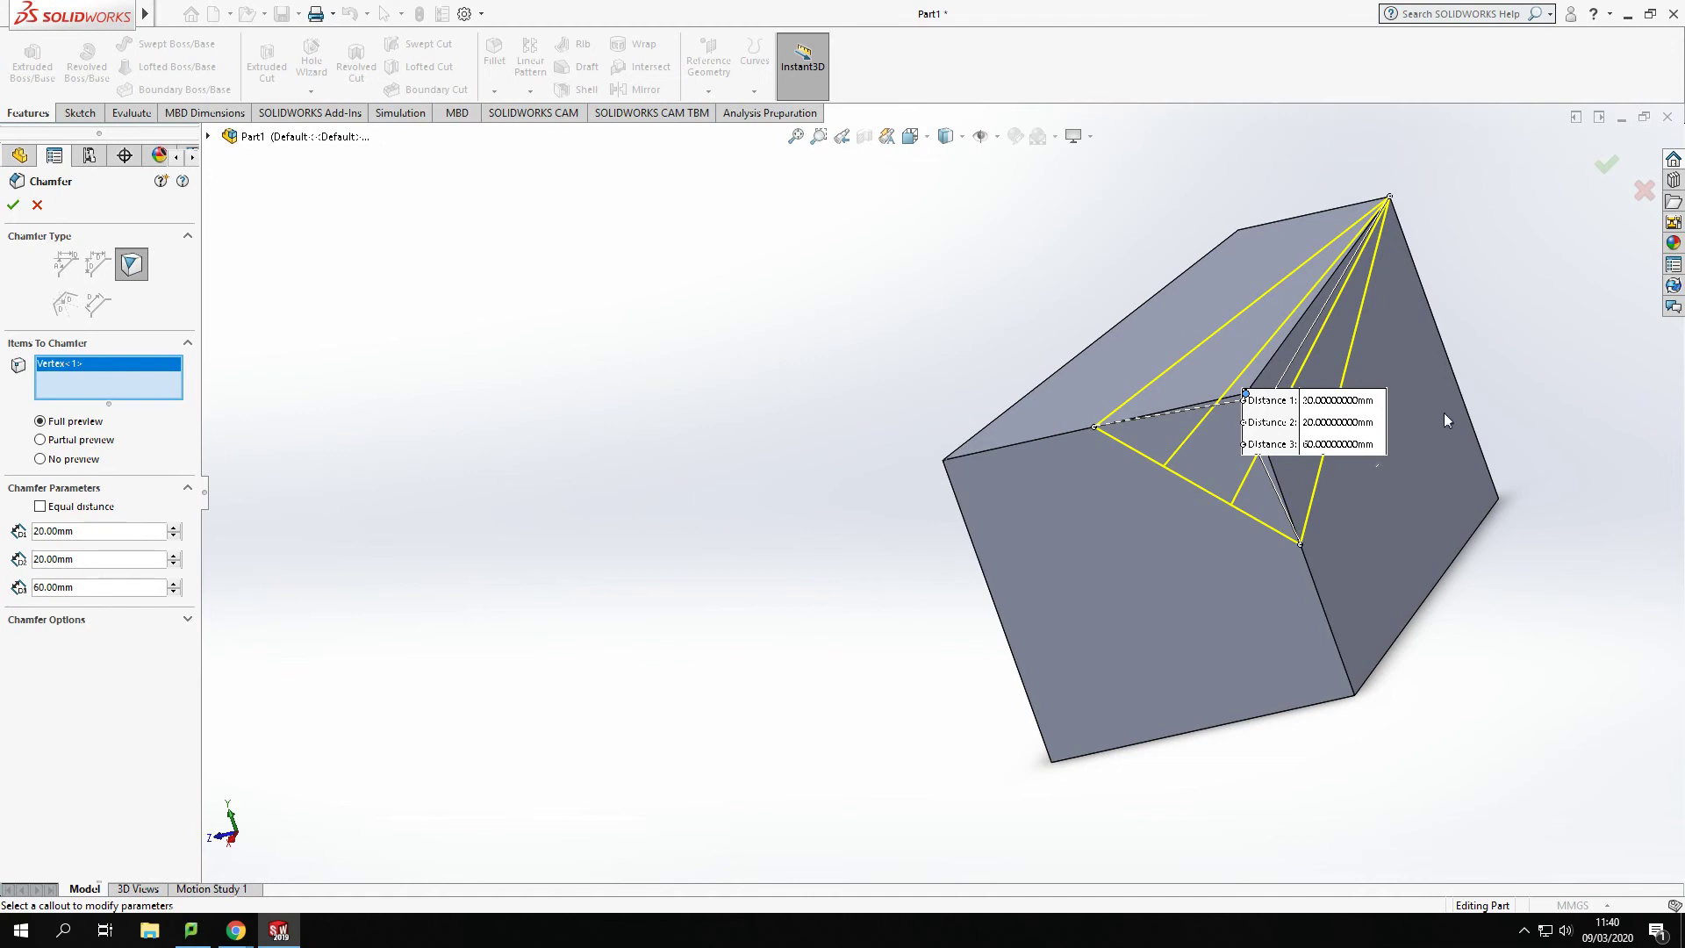
{"action": "middle_click_drag", "start_coordinate": [1530, 448], "coordinate": [1587, 555]}
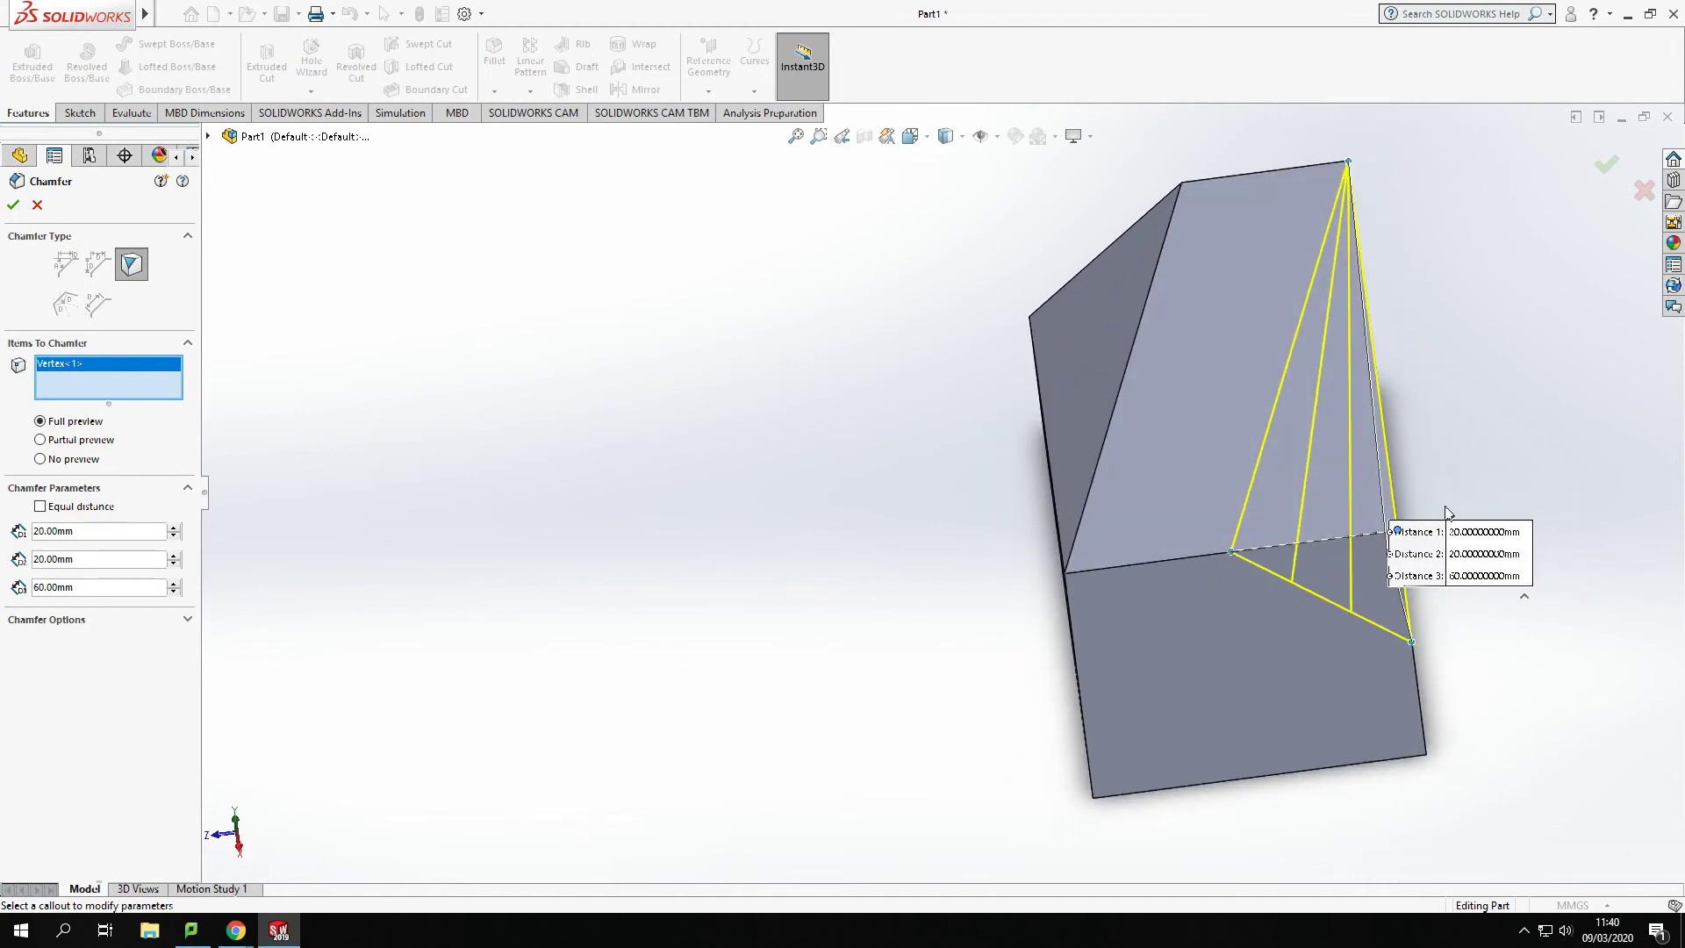
{"action": "left_click", "coordinate": [13, 207]}
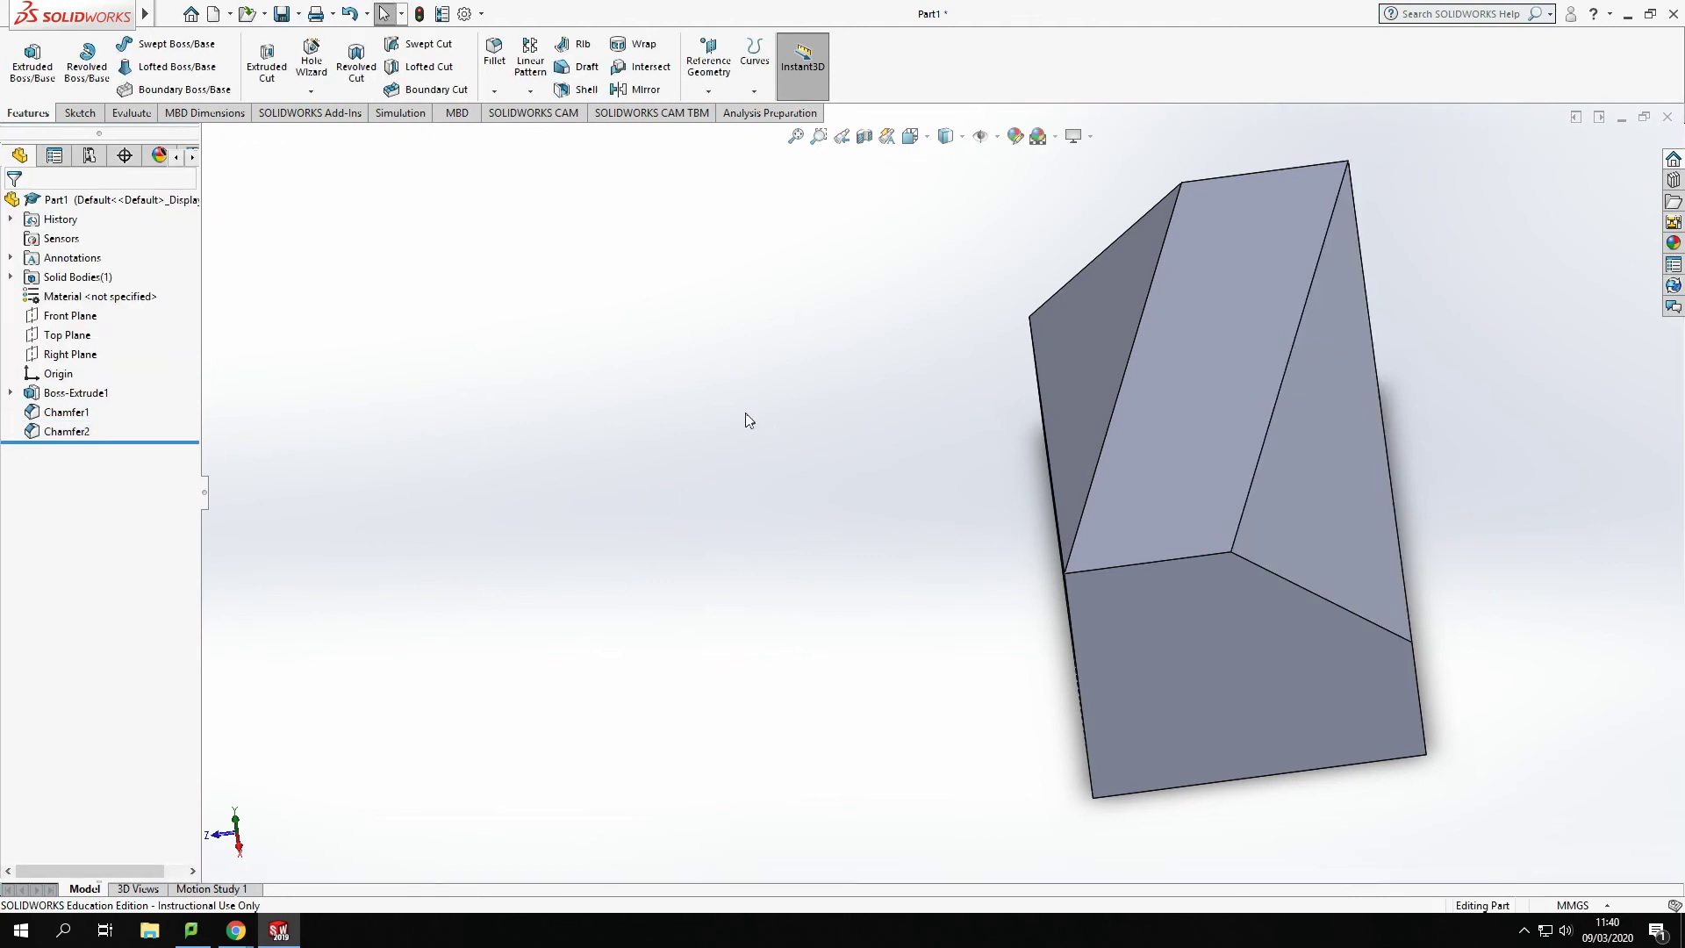
Zoom to fit and orbit to view both chamfered corners forming the ridge.
{"action": "key", "text": "f"}
{"action": "middle_click_drag", "start_coordinate": [1343, 421], "coordinate": [1098, 538]}
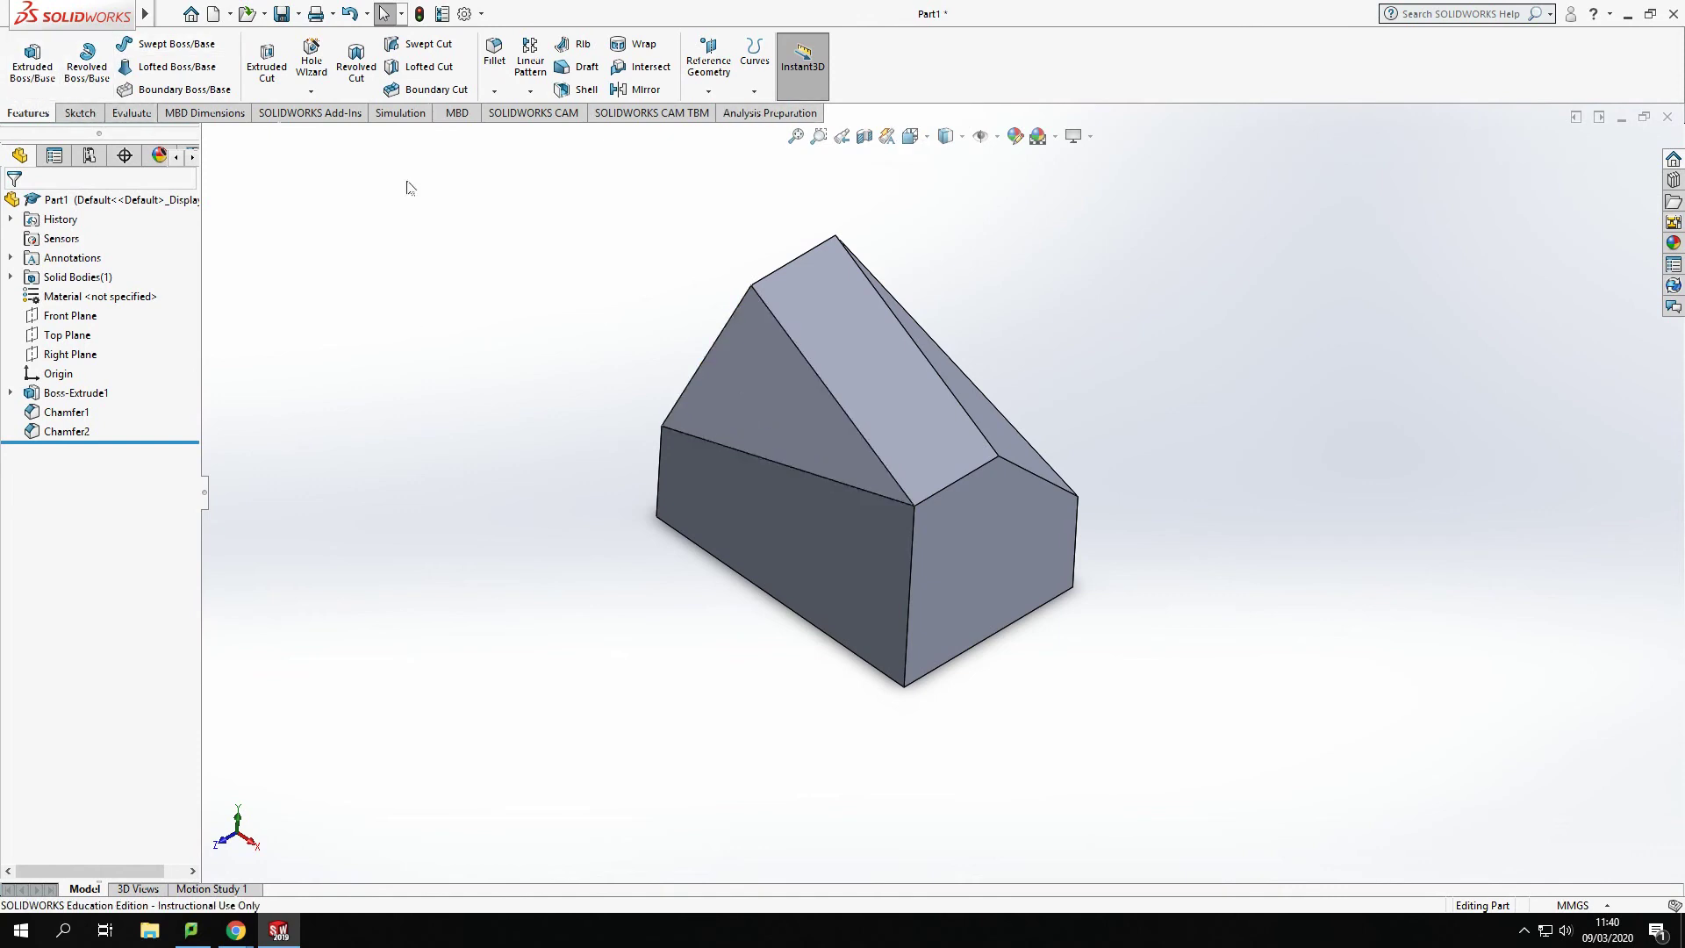
Apply teal (RGB 0, 192, 192) to Boss-Extrude1, Chamfer1 and Chamfer2.
{"action": "right_click", "coordinate": [961, 522]}
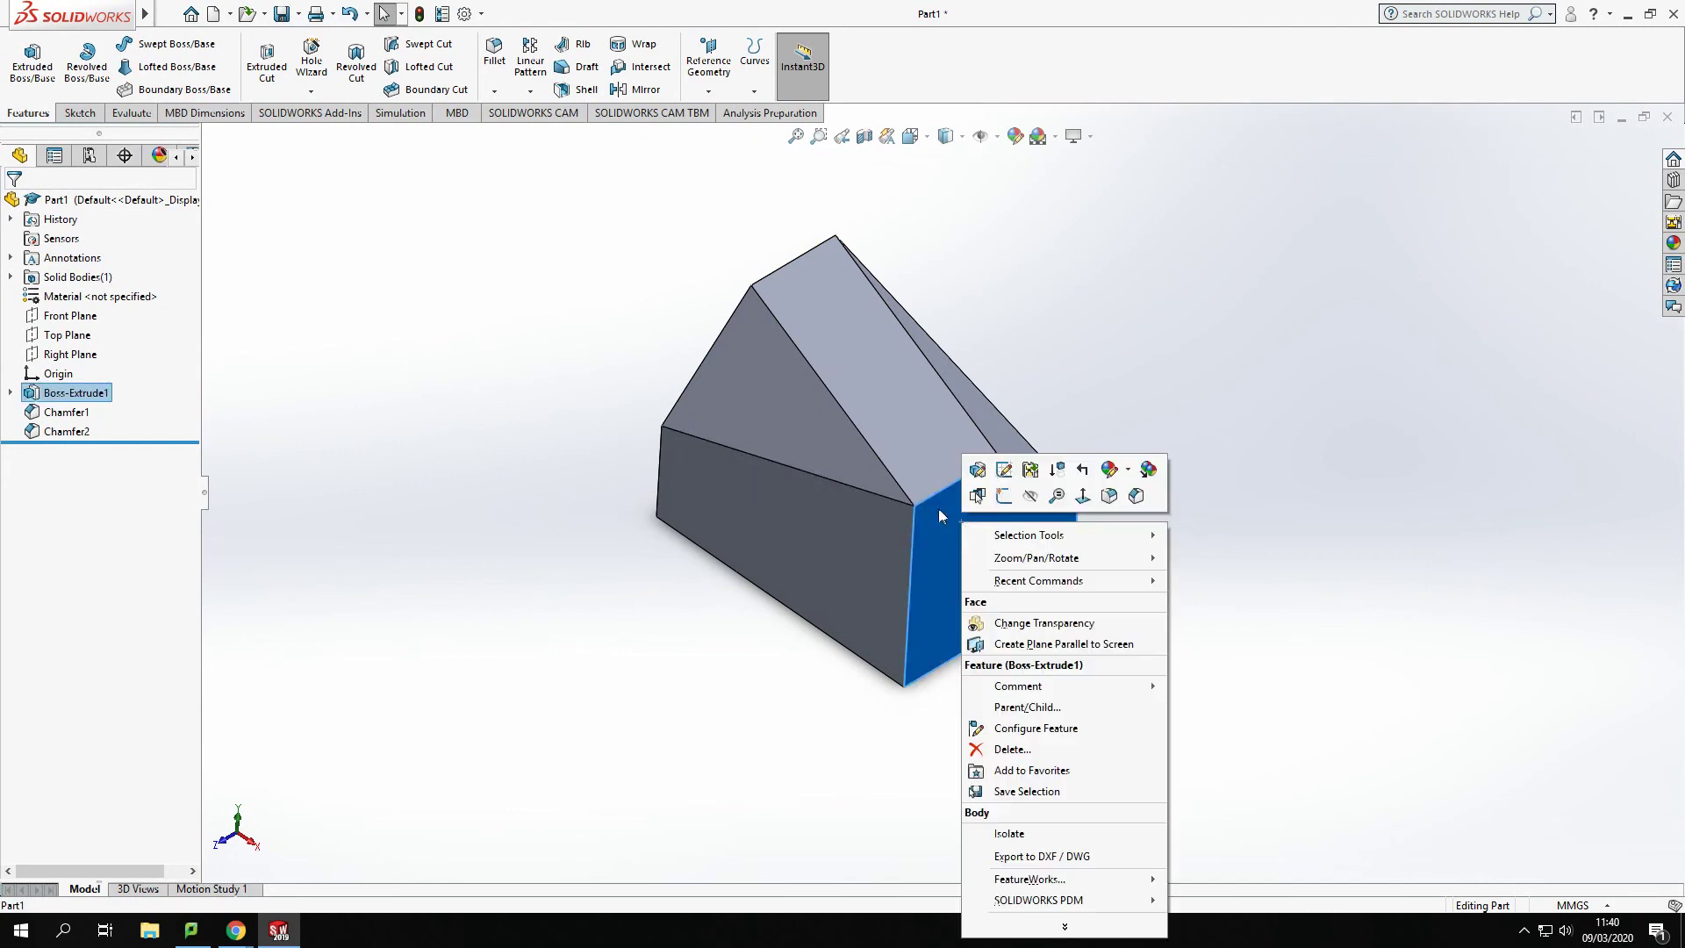
{"action": "left_click", "coordinate": [1119, 479]}
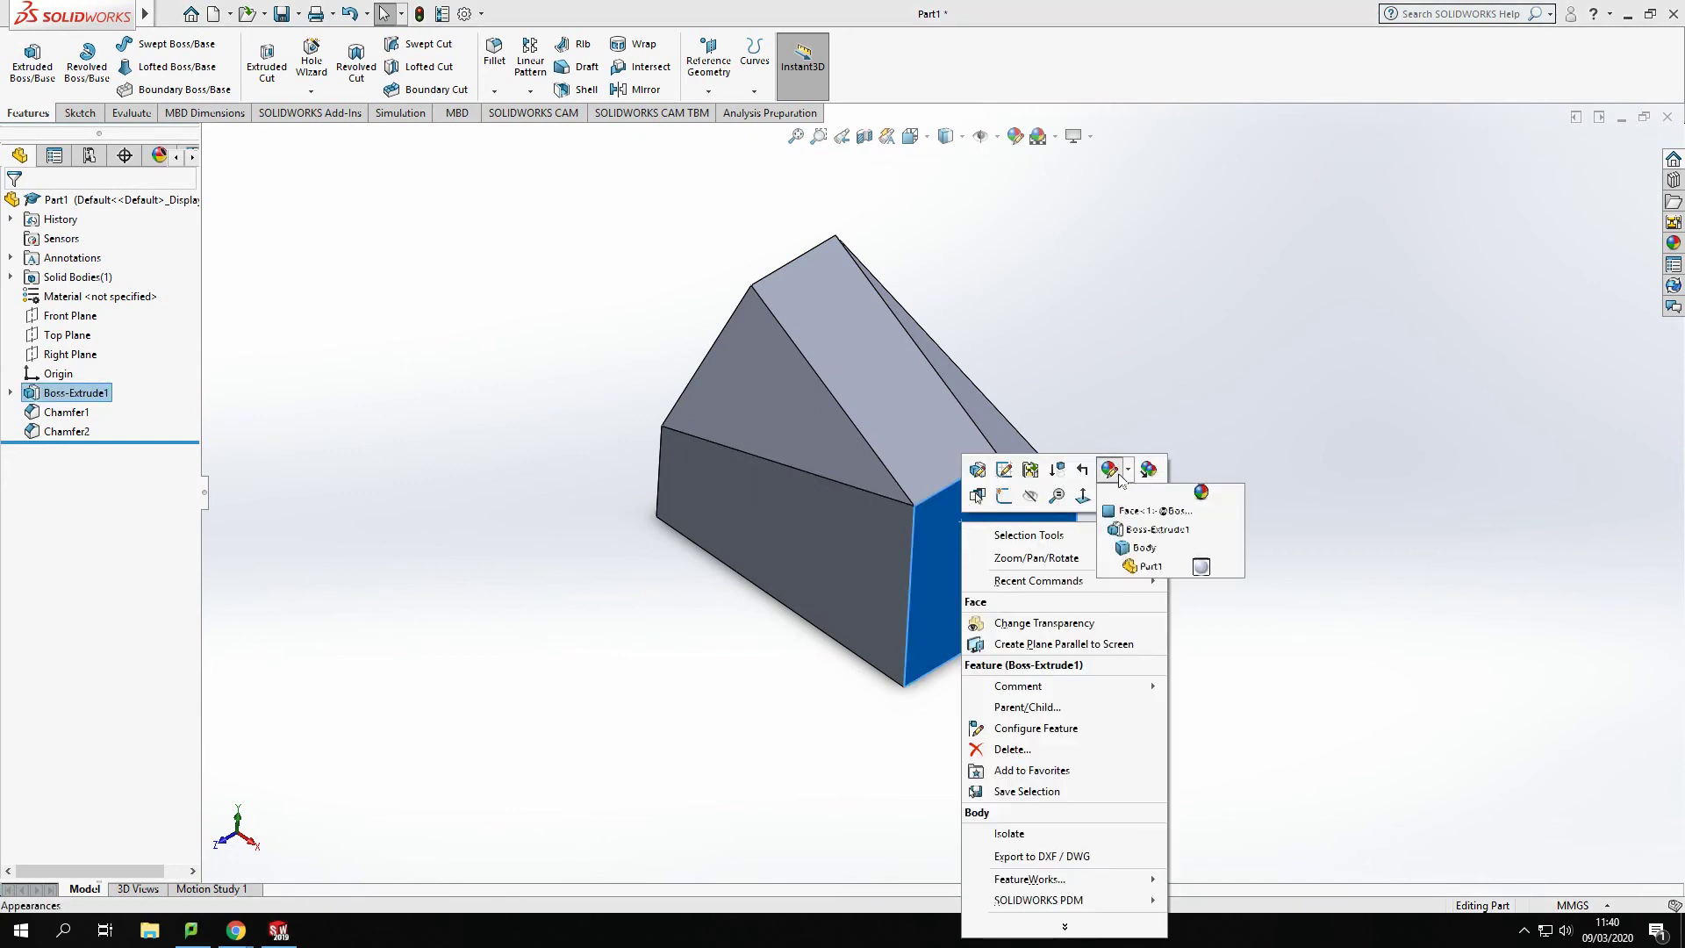
{"action": "left_click", "coordinate": [1159, 527]}
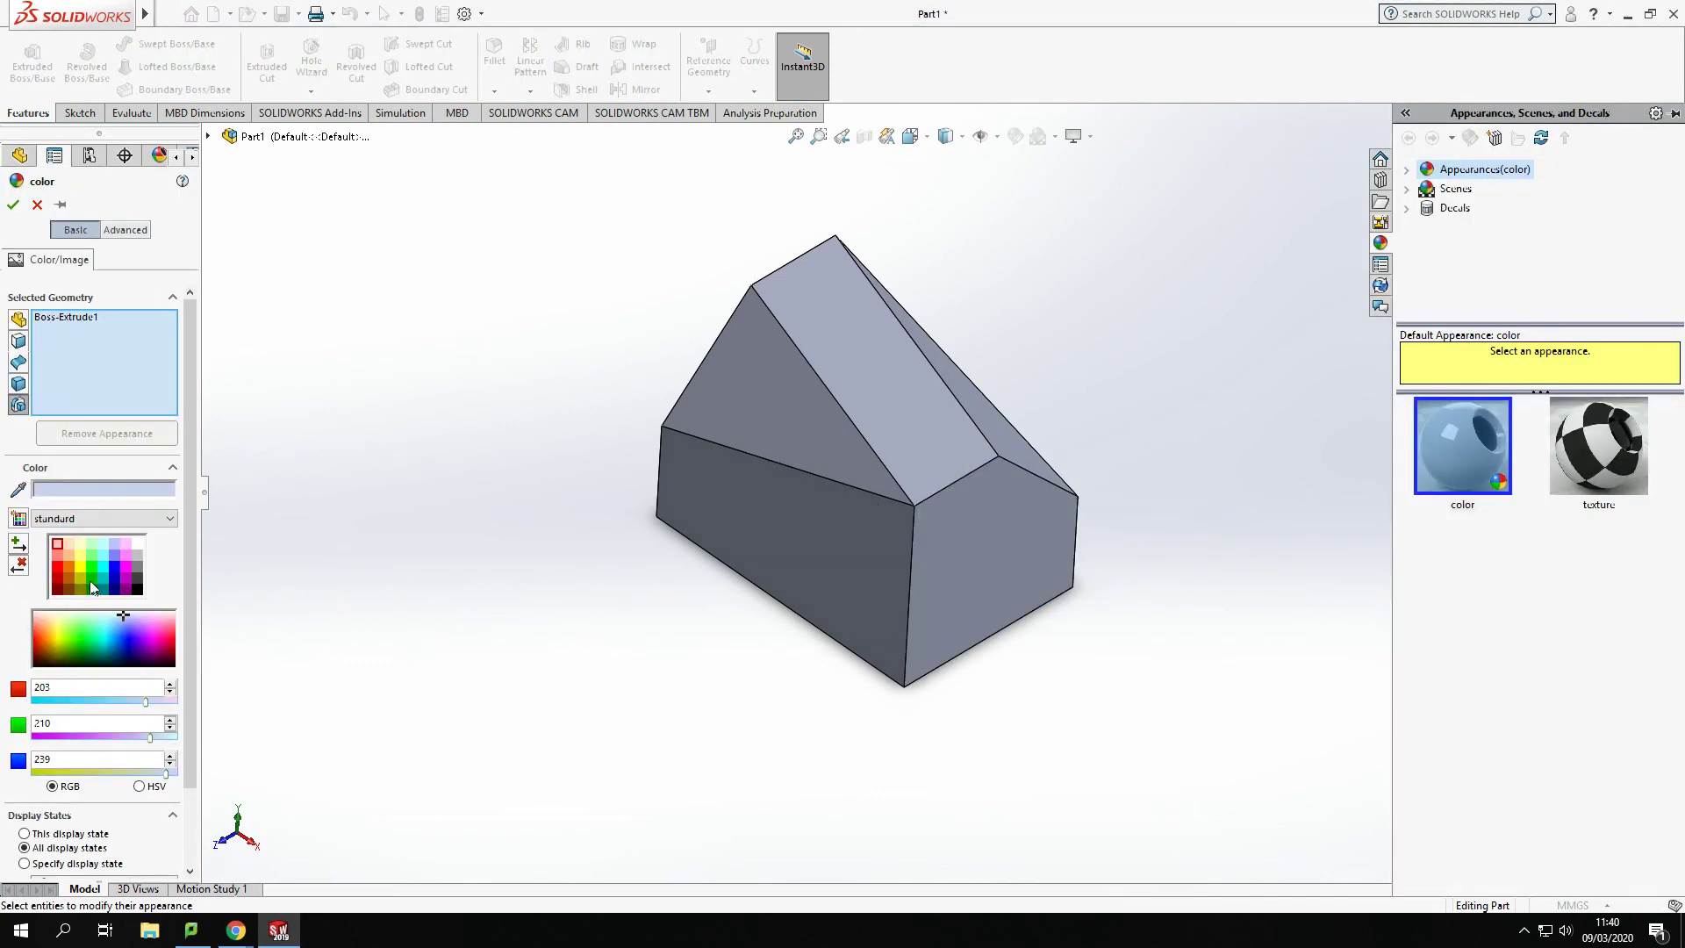
{"action": "left_click", "coordinate": [103, 578]}
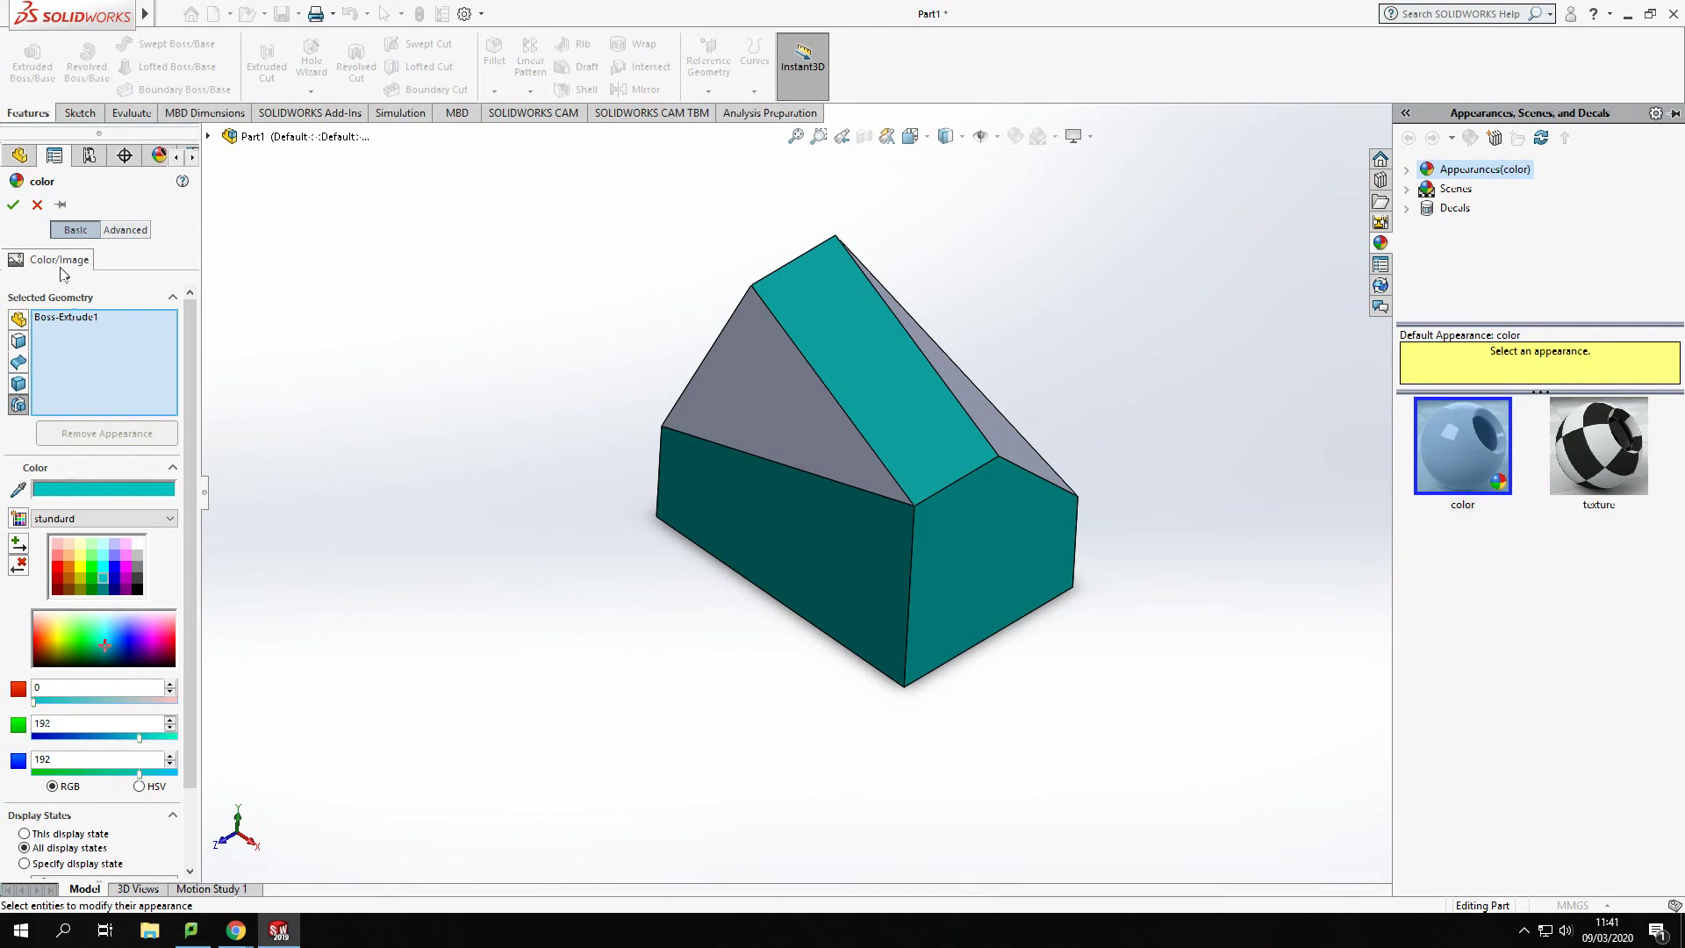
{"action": "left_click", "coordinate": [208, 136]}
{"action": "left_click", "coordinate": [284, 348]}
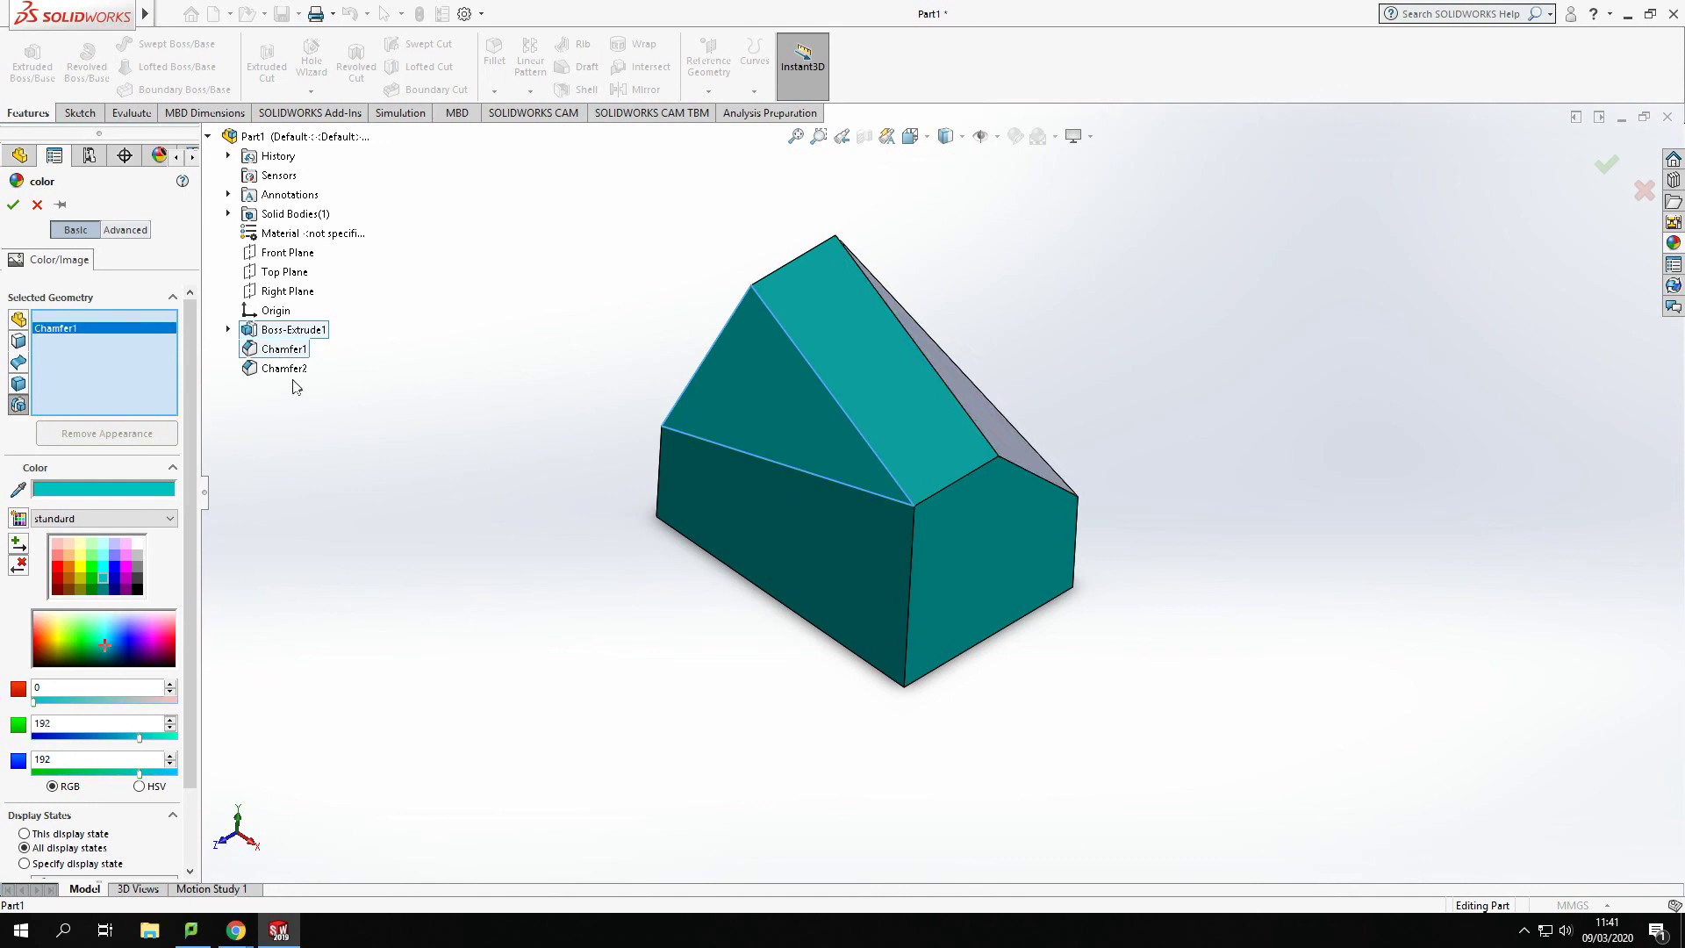
{"action": "left_click", "coordinate": [284, 368]}
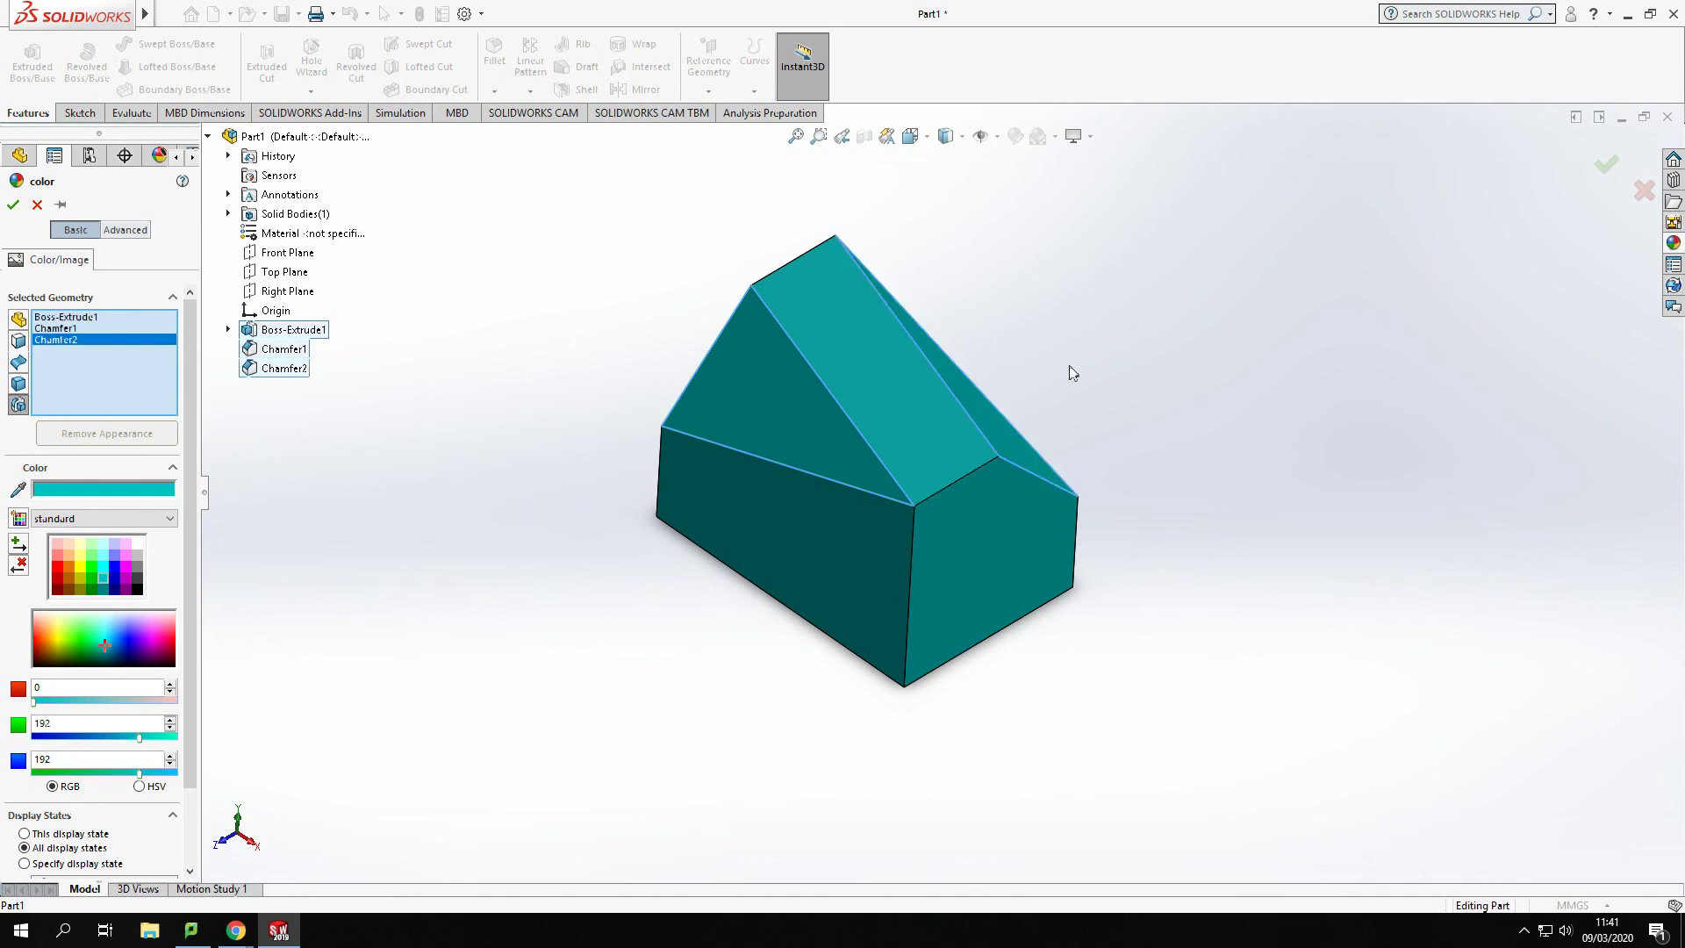
{"action": "left_click", "coordinate": [14, 205]}
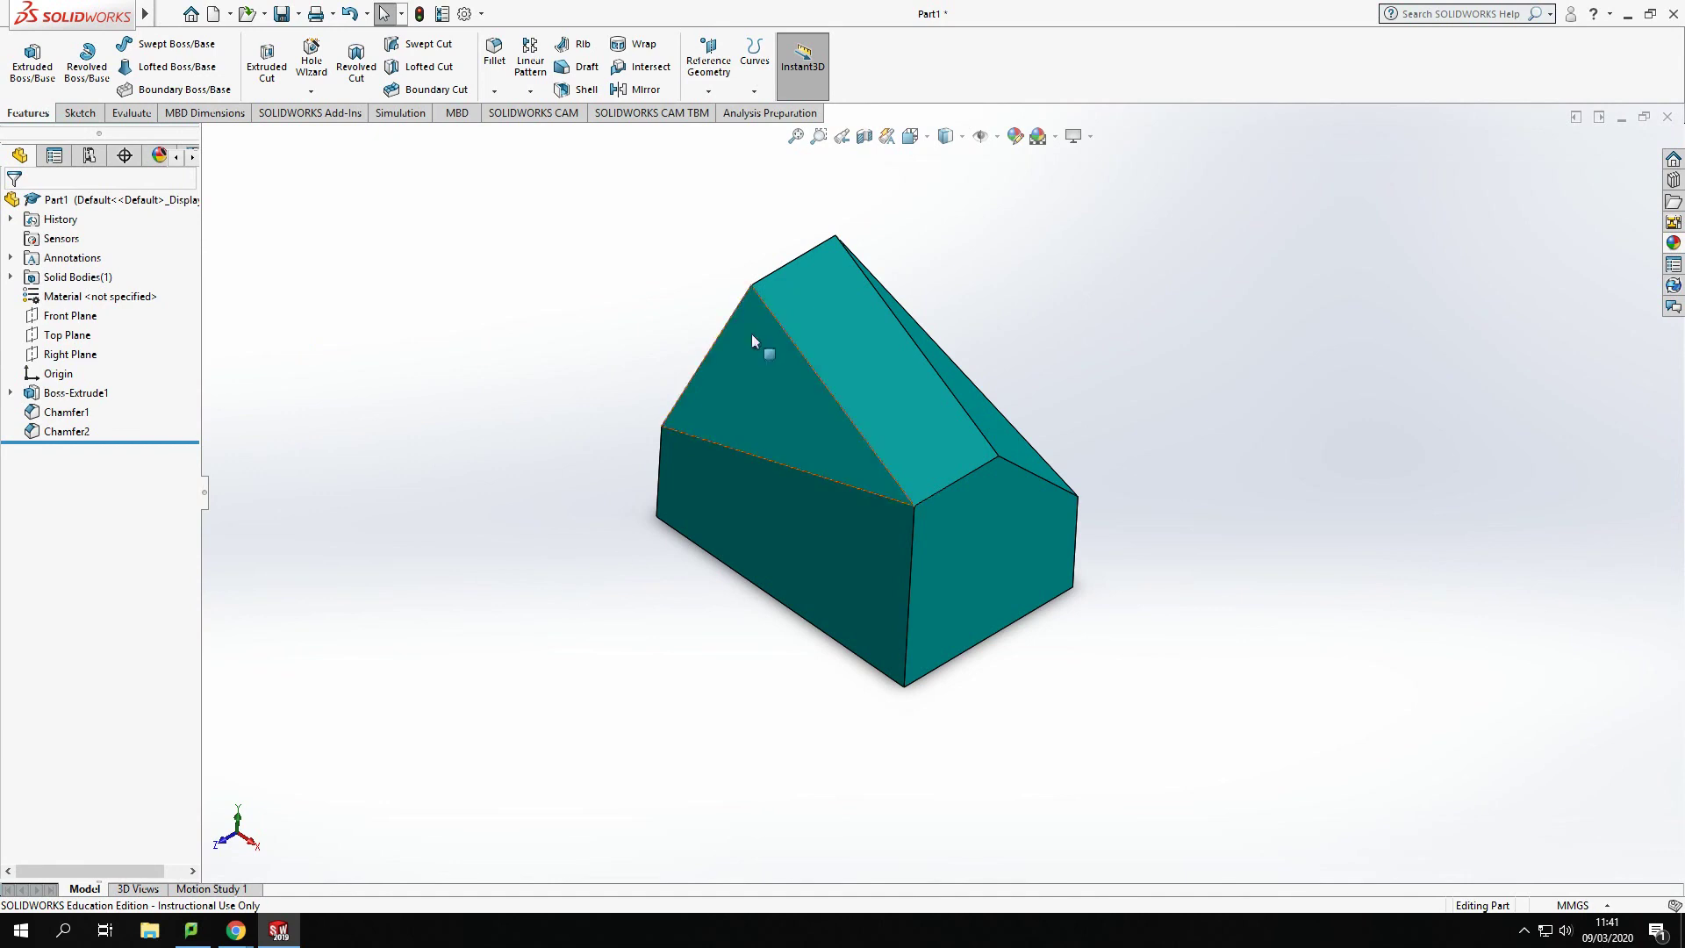
Switch the teal block to the isometric view using the View Selector.
{"action": "key", "text": "space"}
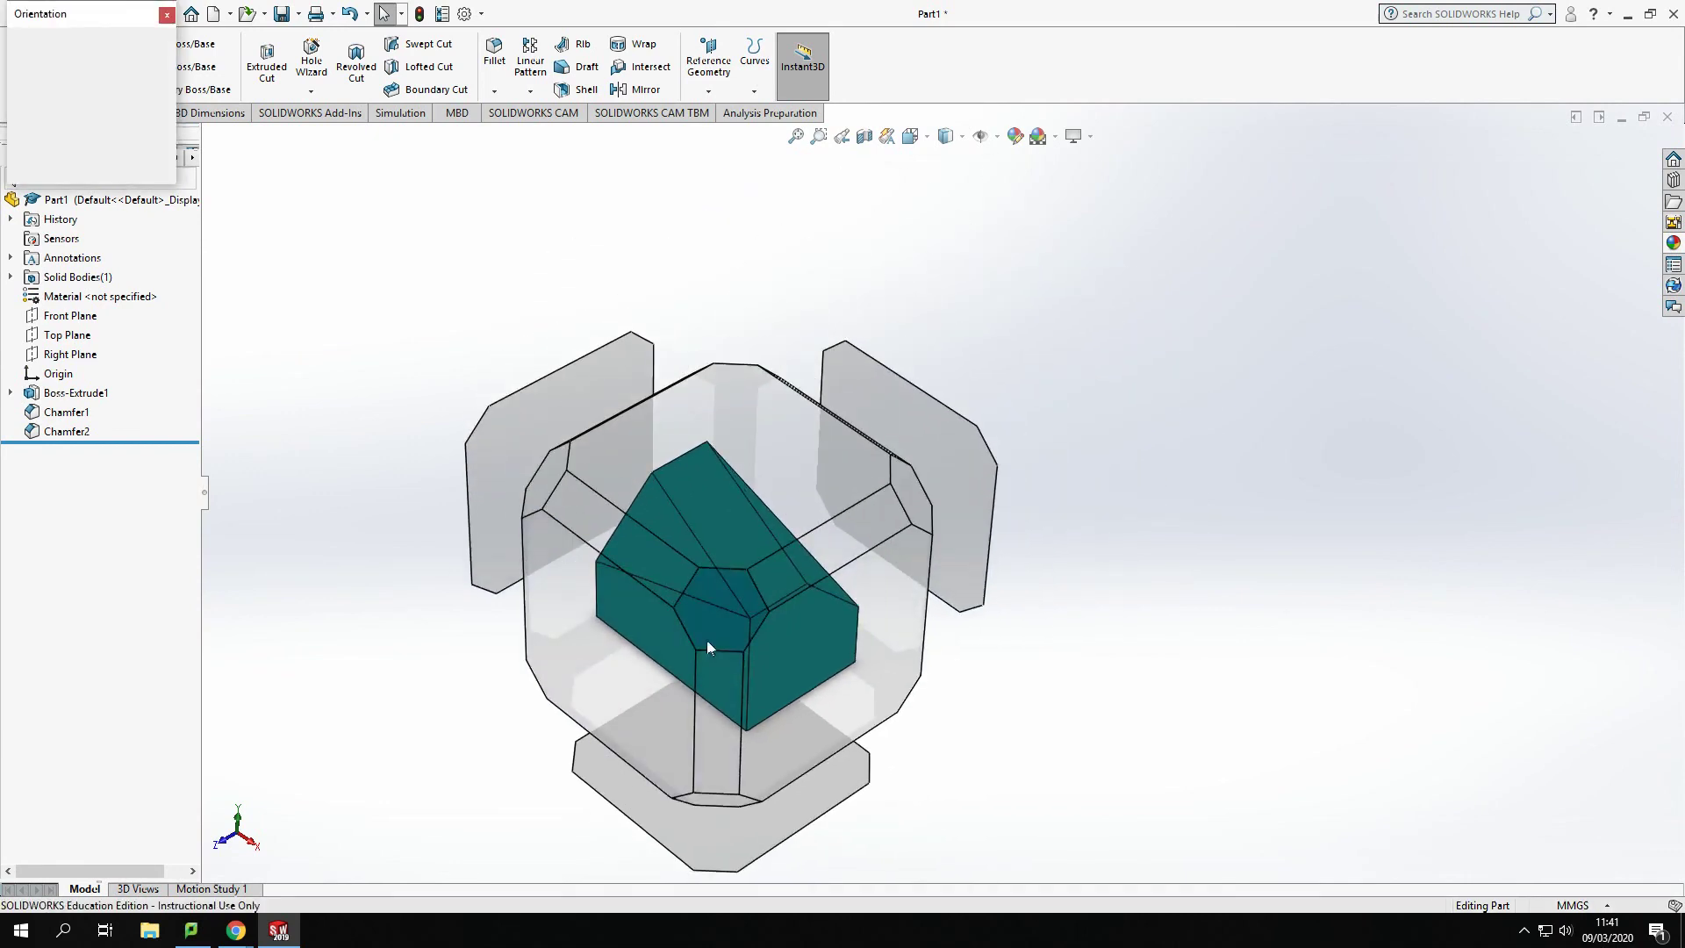
{"action": "left_click", "coordinate": [720, 640]}
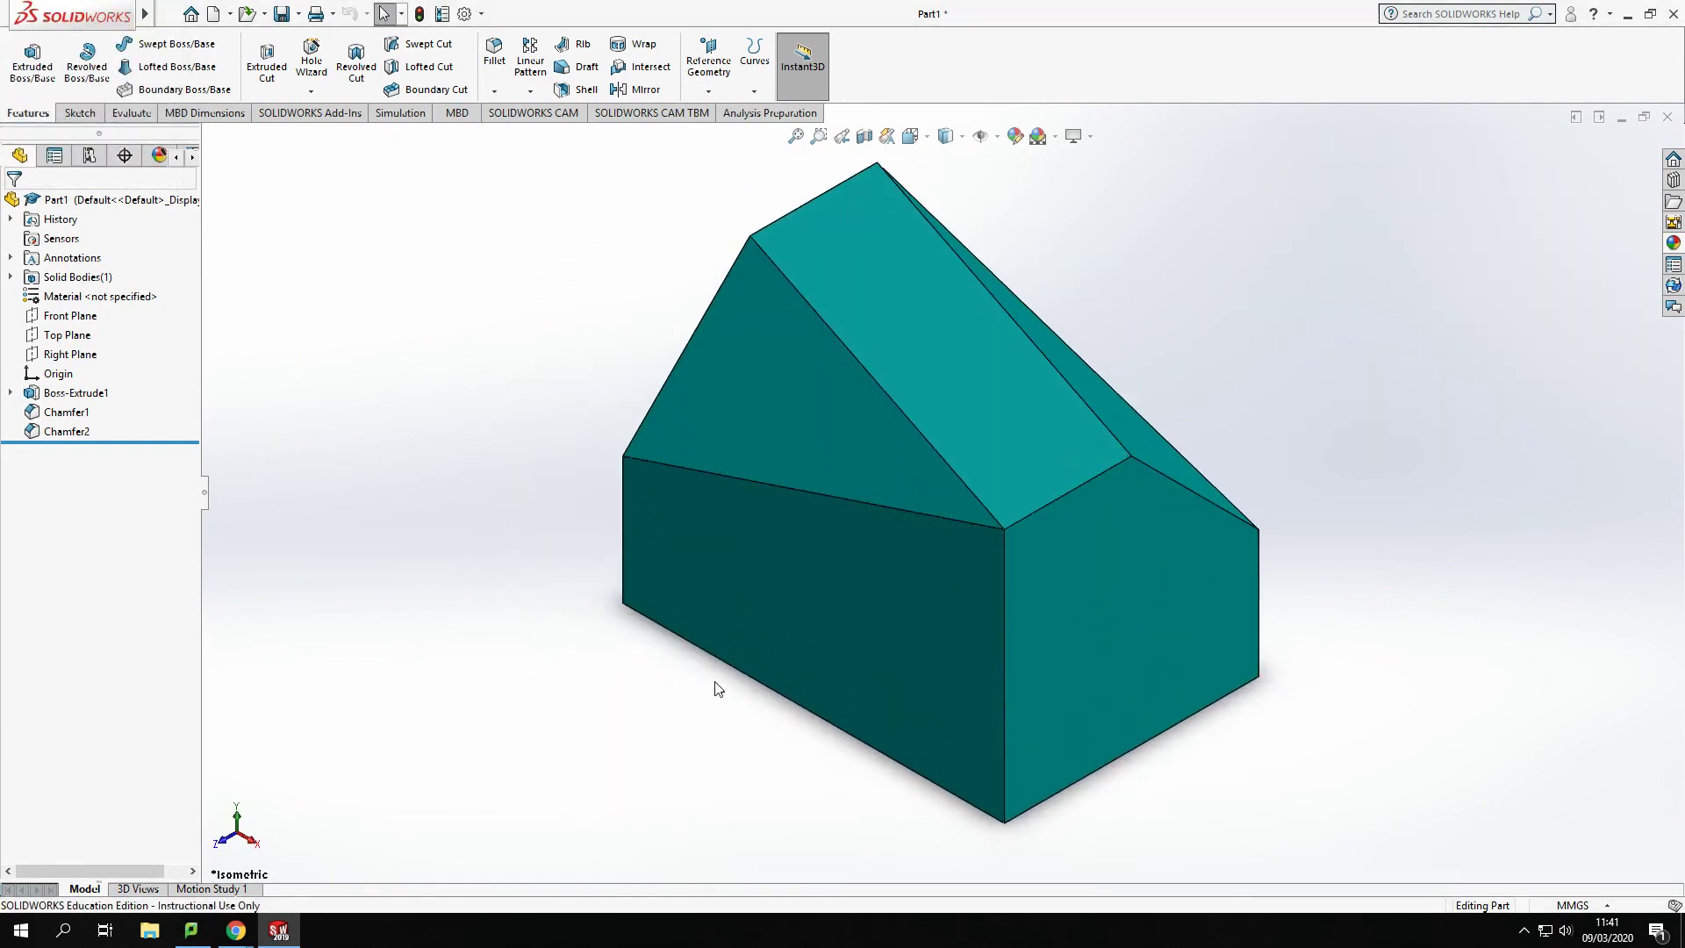